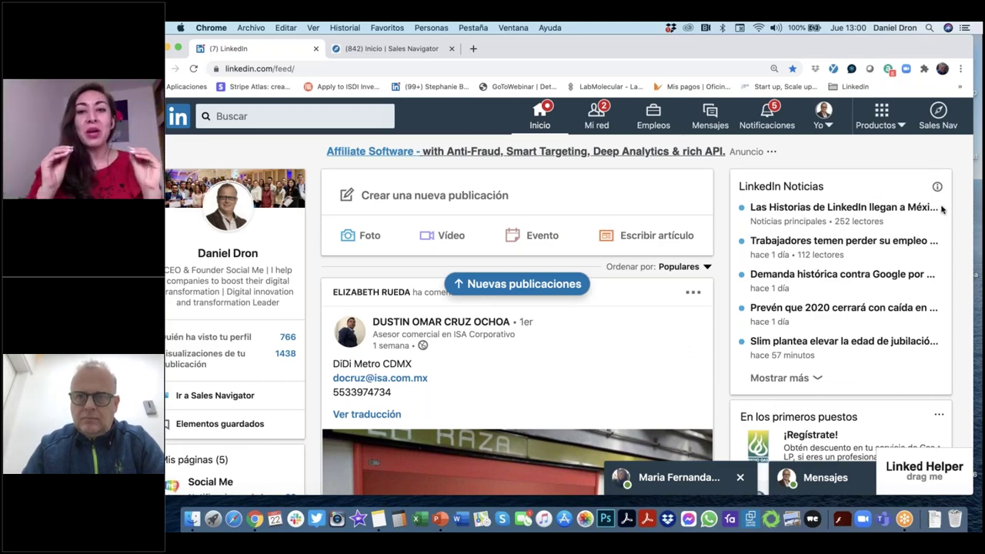
# Step: Load the new posts in the LinkedIn home feed
pyautogui.click(533, 284)
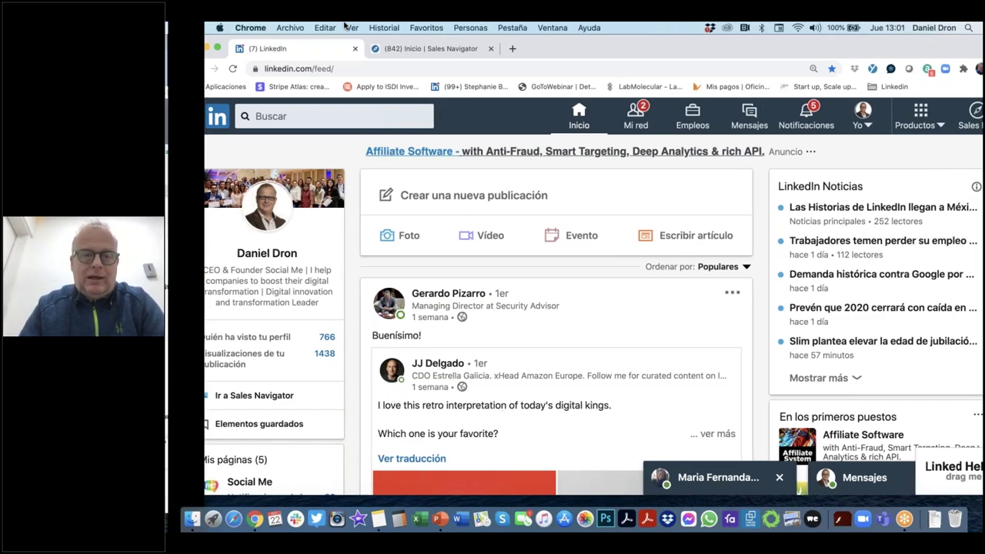
pyautogui.hotkey('ctrl', 'Left')
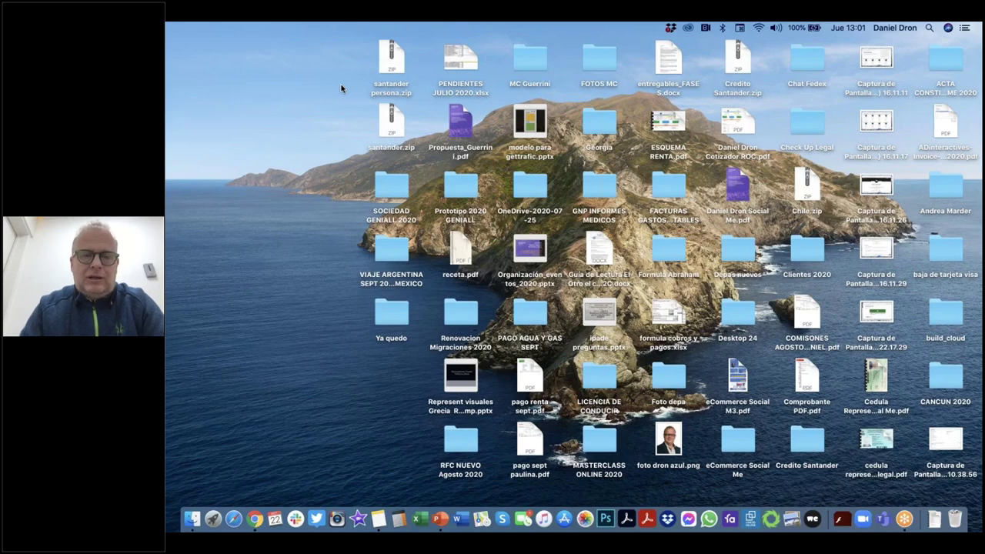
pyautogui.hotkey('ctrl', 'Right')
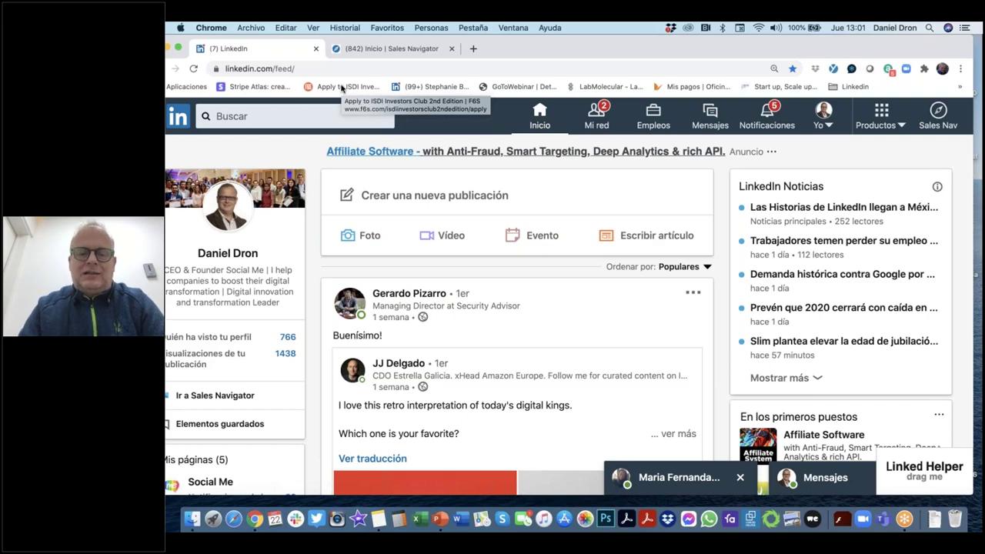
pyautogui.press('F11')
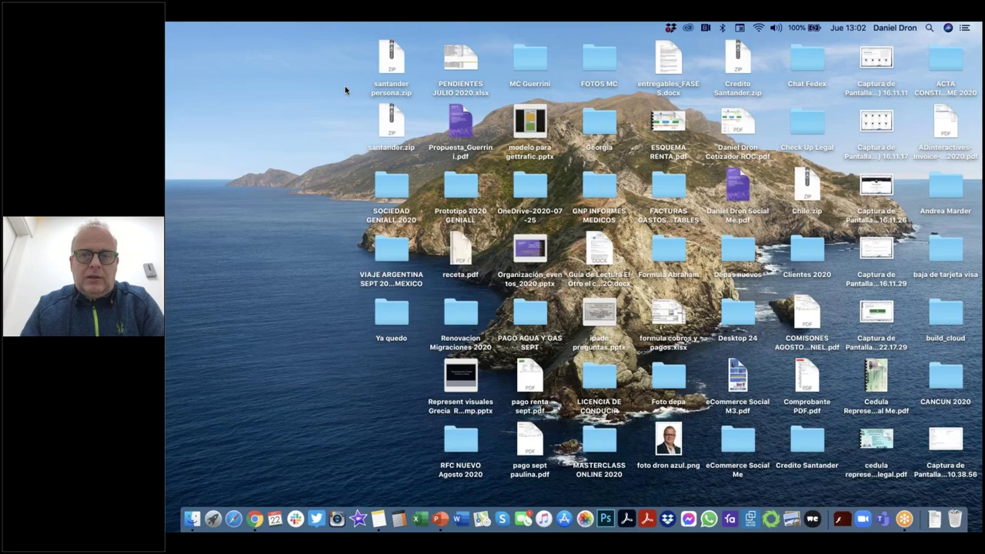
pyautogui.press('super+Tab')
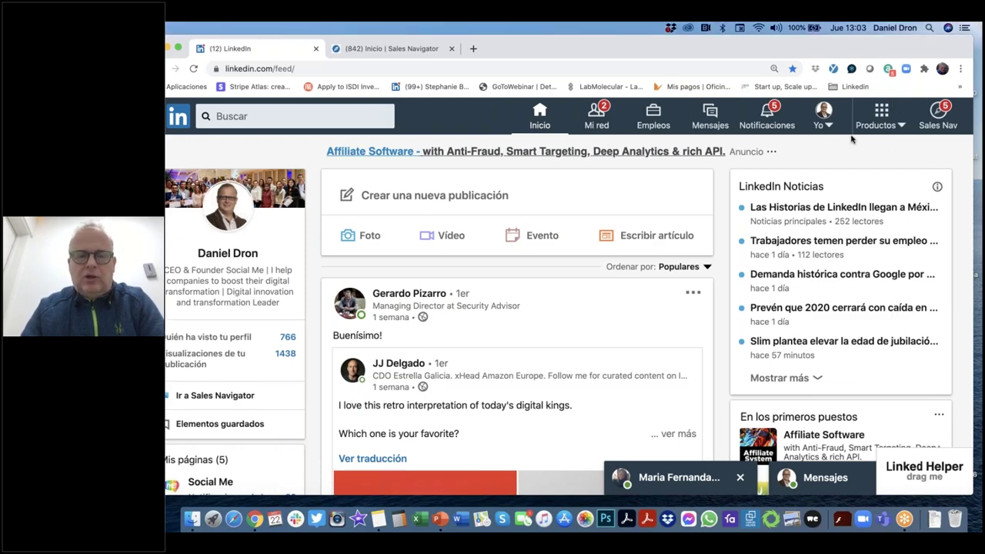
# Step: Open Sales Navigator from LinkedIn and look through the alerts on its home page
pyautogui.click(940, 121)
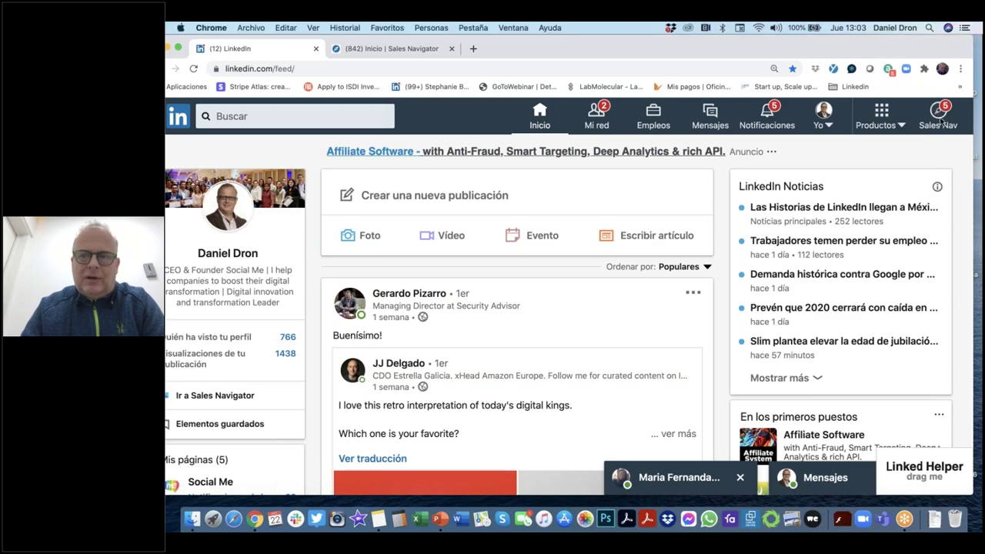
pyautogui.click(939, 114)
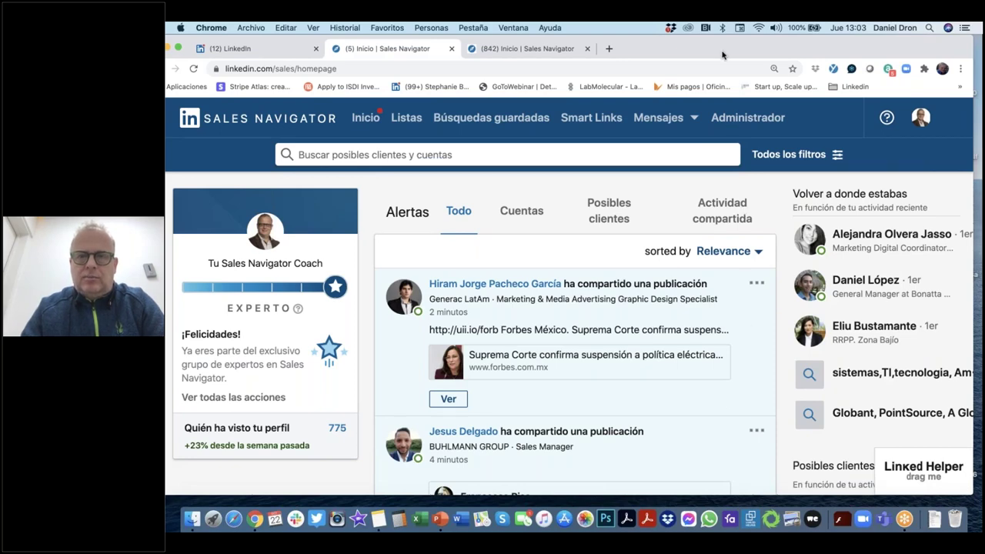
pyautogui.moveTo(721, 48); pyautogui.dragTo(720, 51)
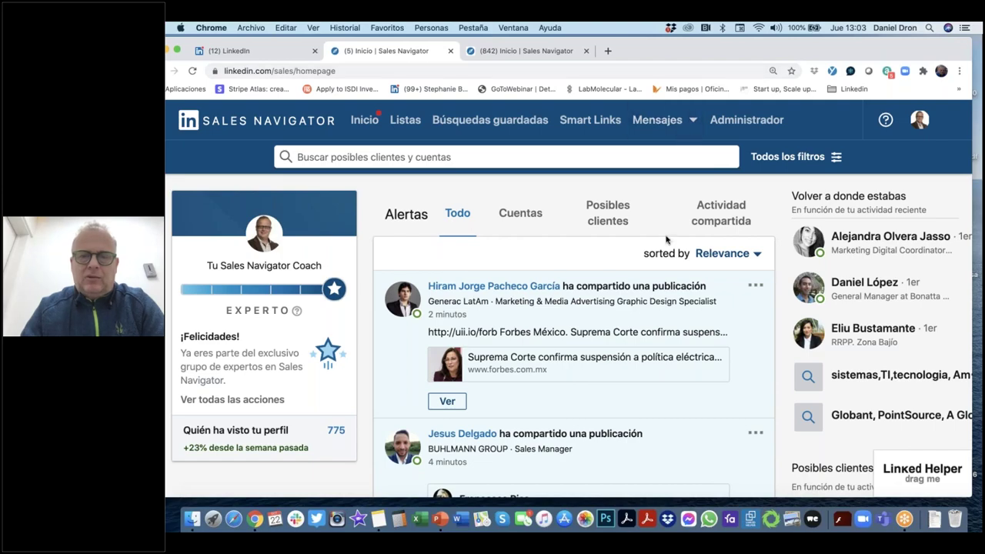
pyautogui.scroll(-3, 647, 324)
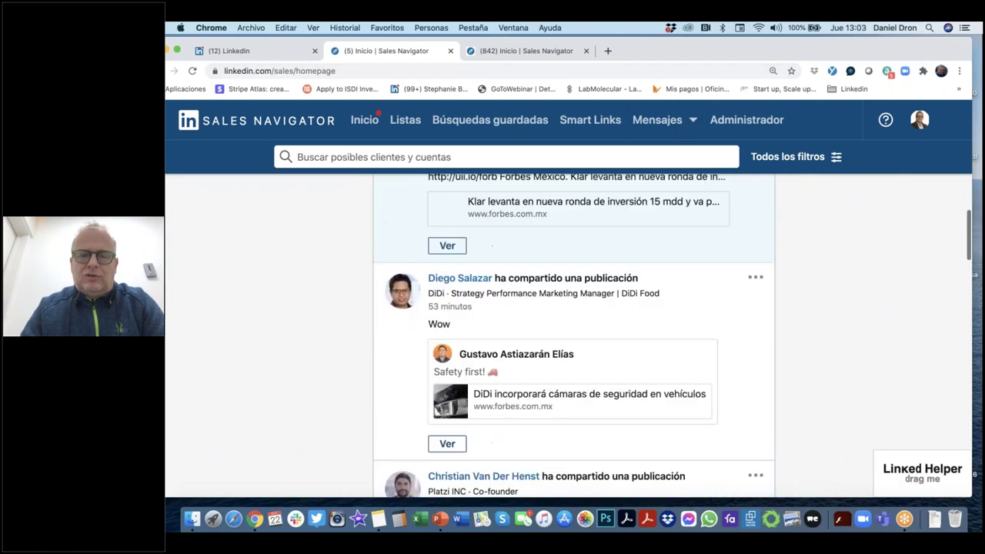
pyautogui.scroll(5, 568, 299)
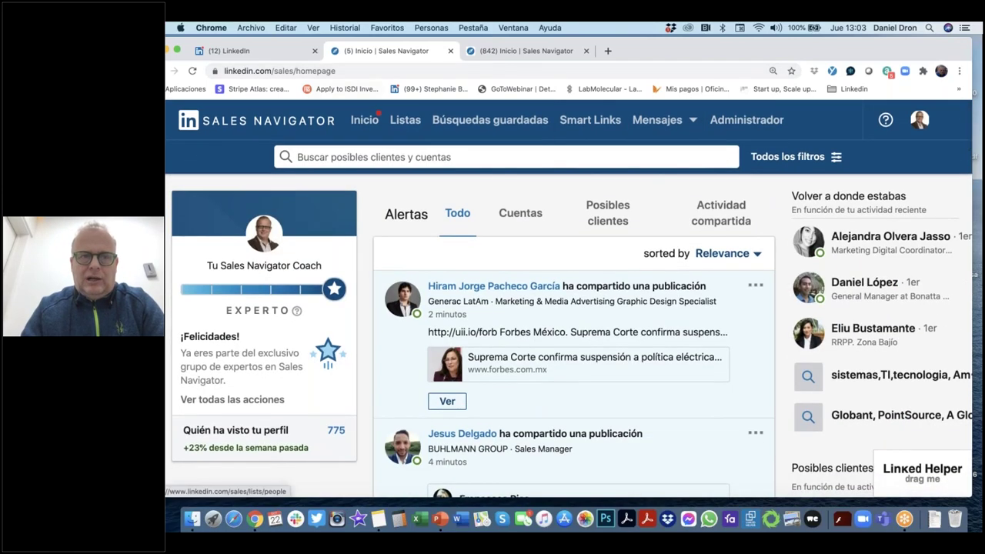
pyautogui.click(230, 50)
pyautogui.scroll(-10, 516, 315)
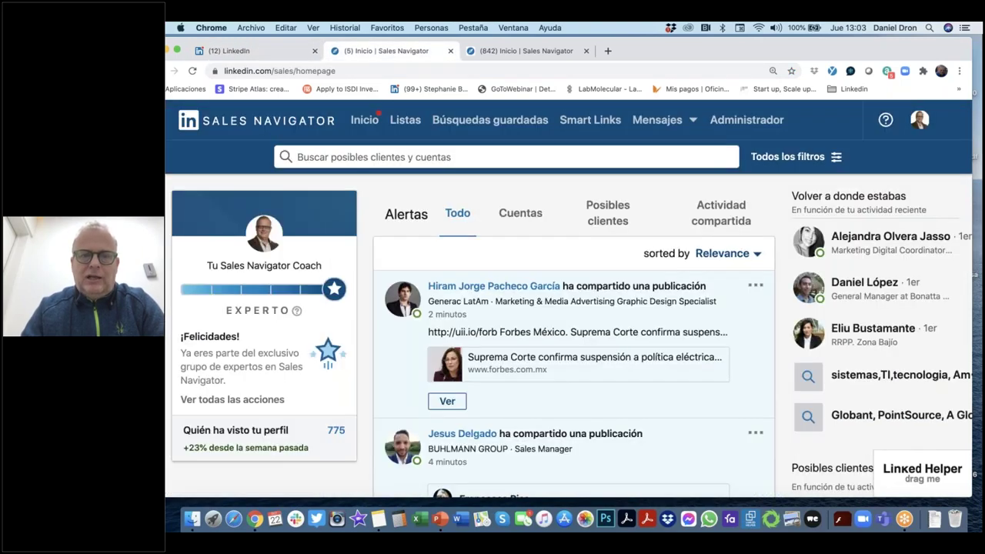
pyautogui.scroll(-5, 508, 327)
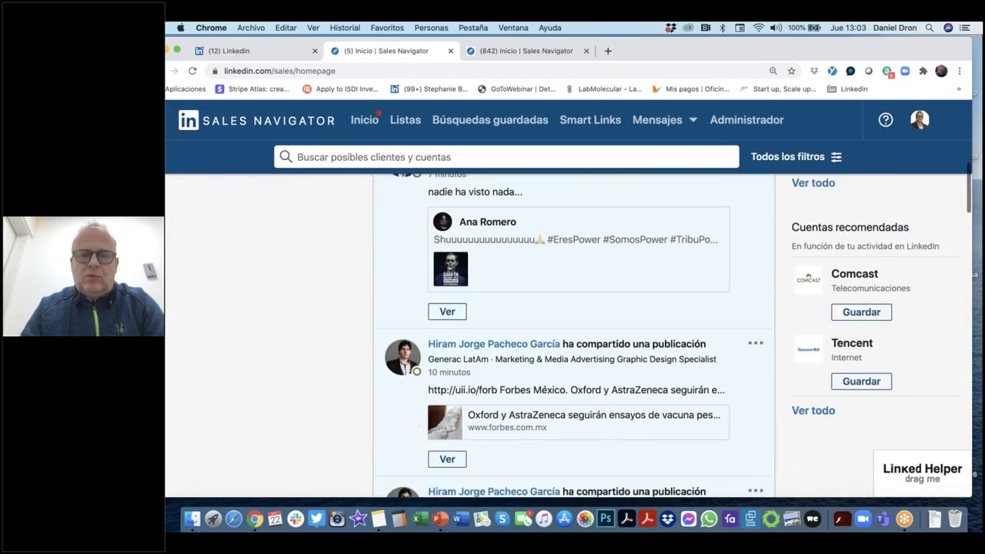
pyautogui.scroll(10, 573, 331)
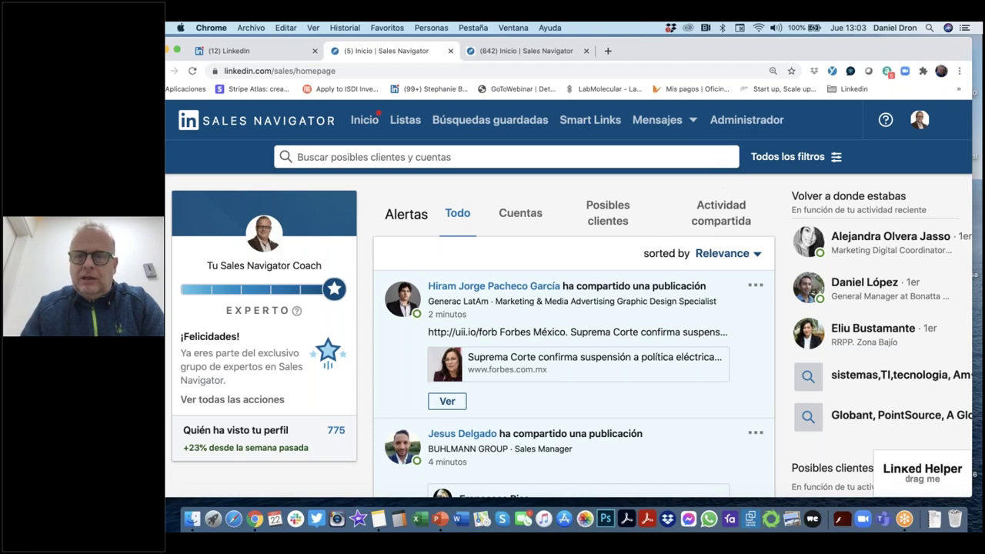
# Step: Open the full set of search filters and review the criteria available for leads (posibles clientes)
pyautogui.click(836, 158)
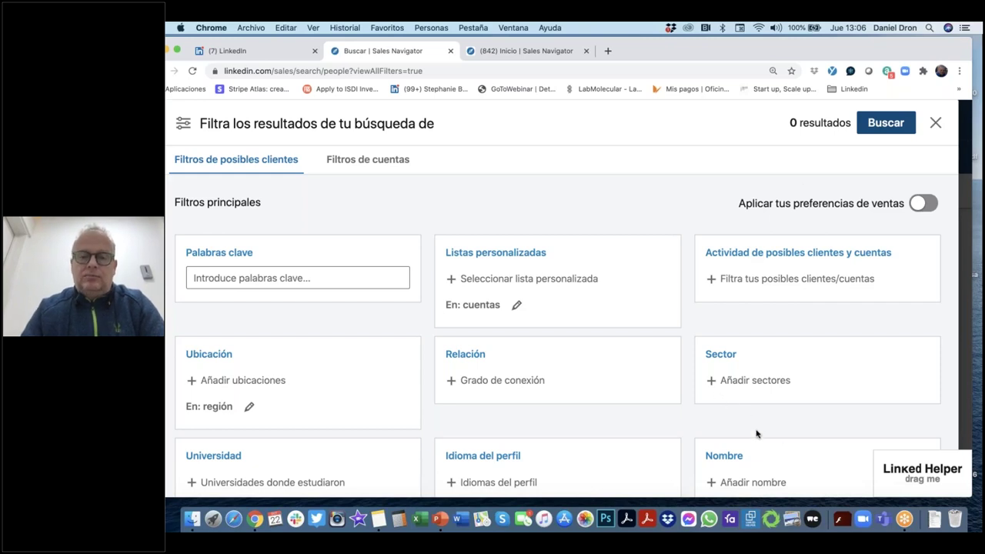
pyautogui.scroll(-3, 642, 369)
pyautogui.scroll(-5, 642, 370)
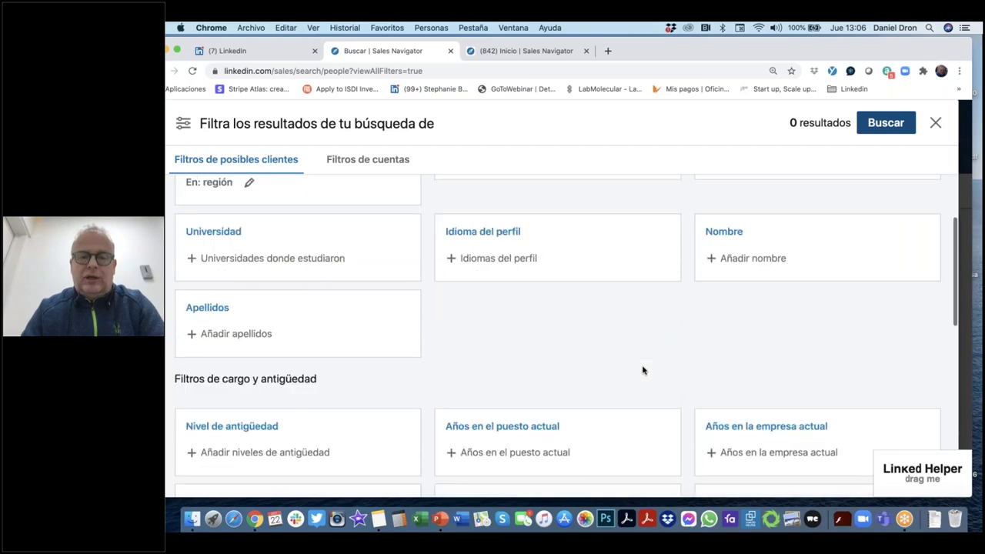
pyautogui.scroll(-3, 643, 370)
pyautogui.scroll(8, 642, 370)
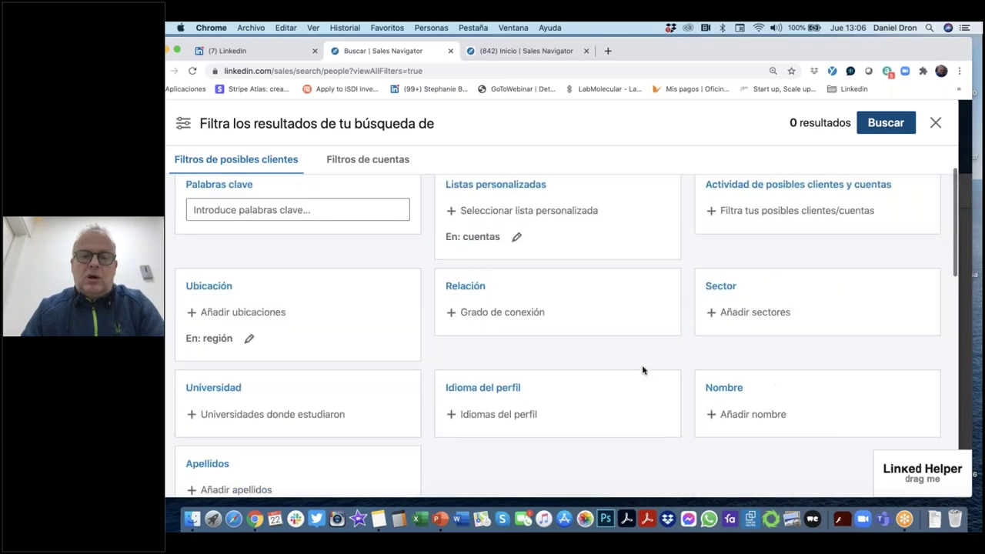
pyautogui.scroll(-1, 643, 372)
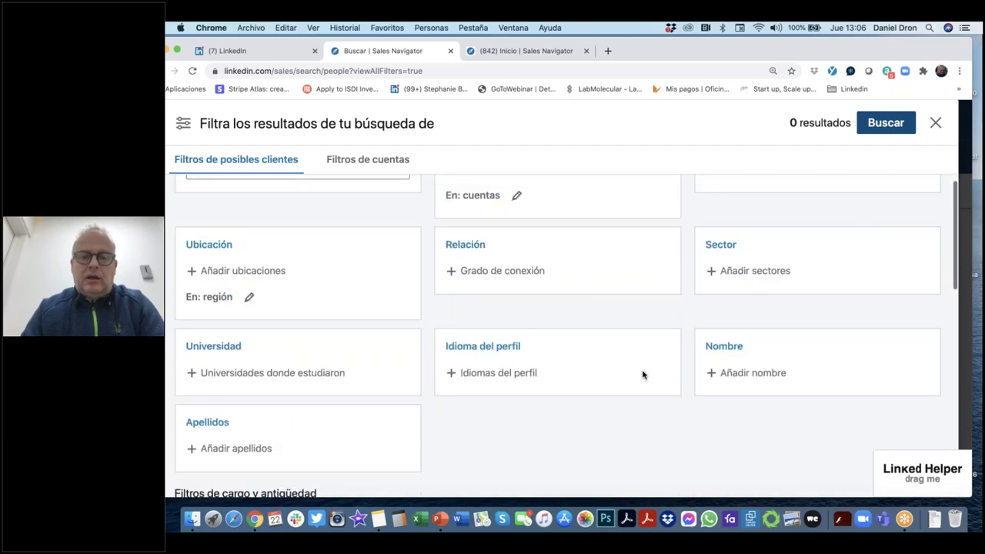
pyautogui.scroll(2, 643, 374)
pyautogui.scroll(-5, 642, 375)
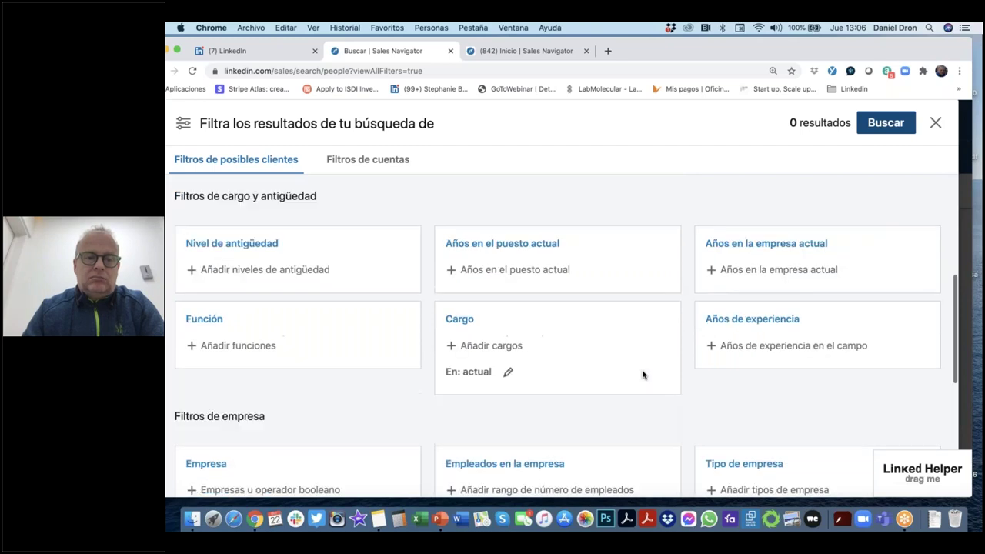
pyautogui.scroll(5, 384, 301)
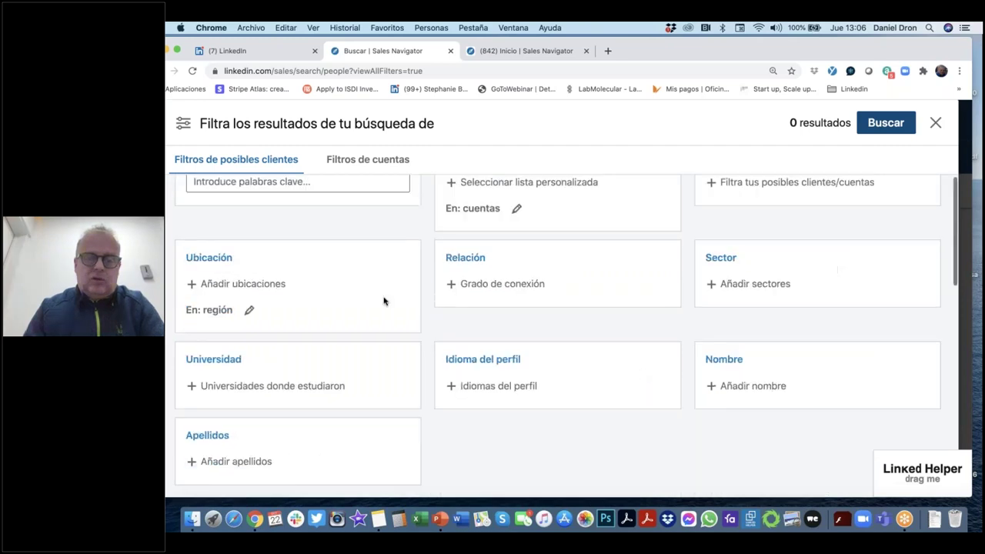
# Step: Filter the leads by region, including Ciudad de México, México as the location
pyautogui.click(242, 284)
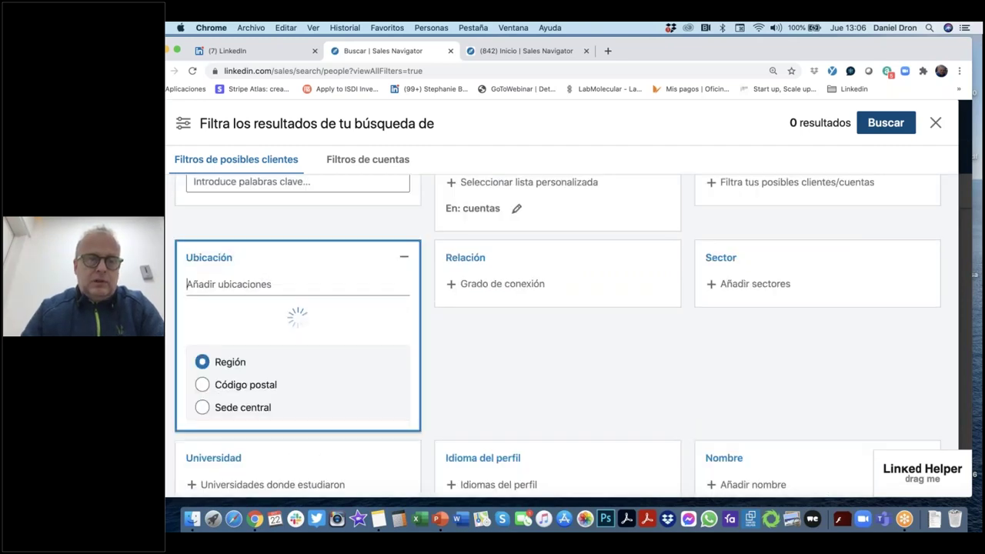
pyautogui.write('Mexico')
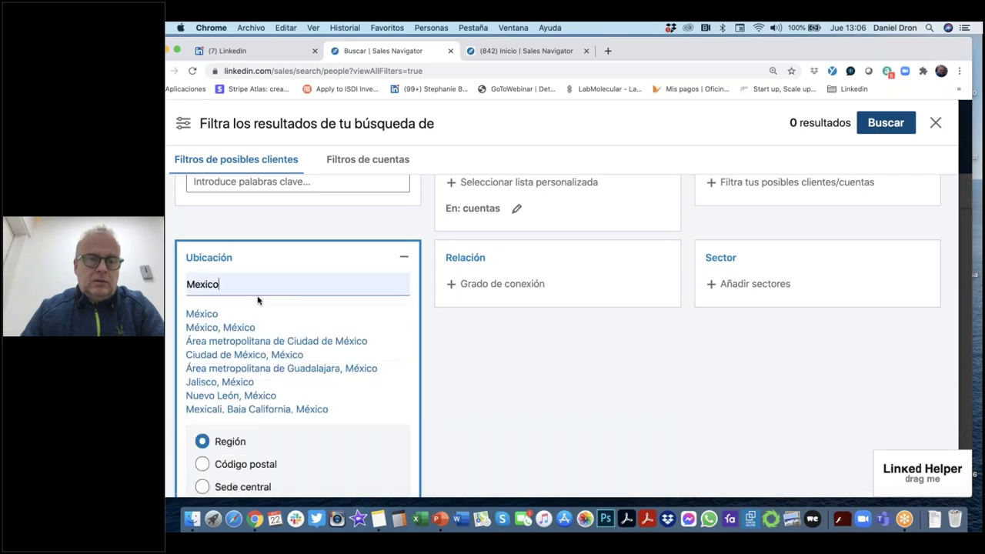
pyautogui.click(231, 354)
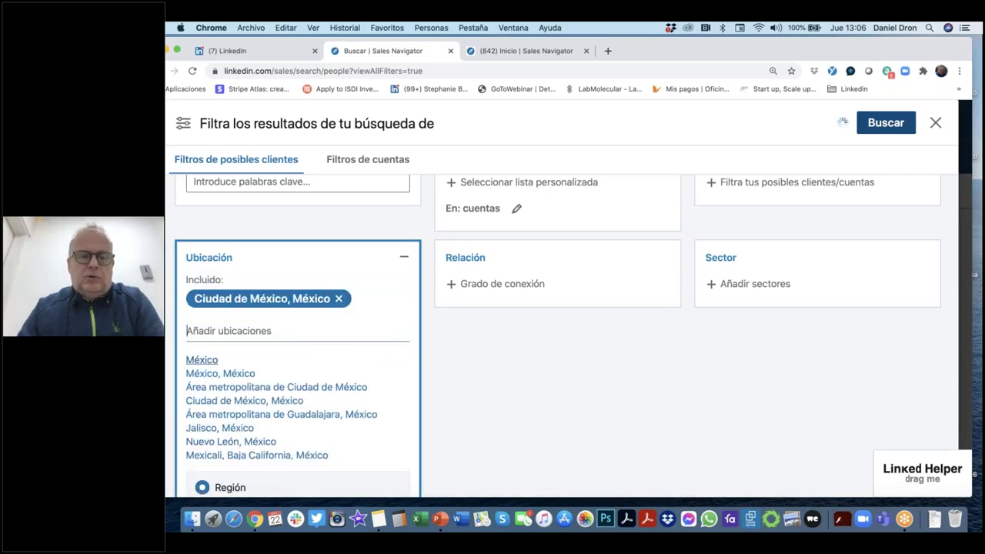
pyautogui.scroll(-3, 364, 354)
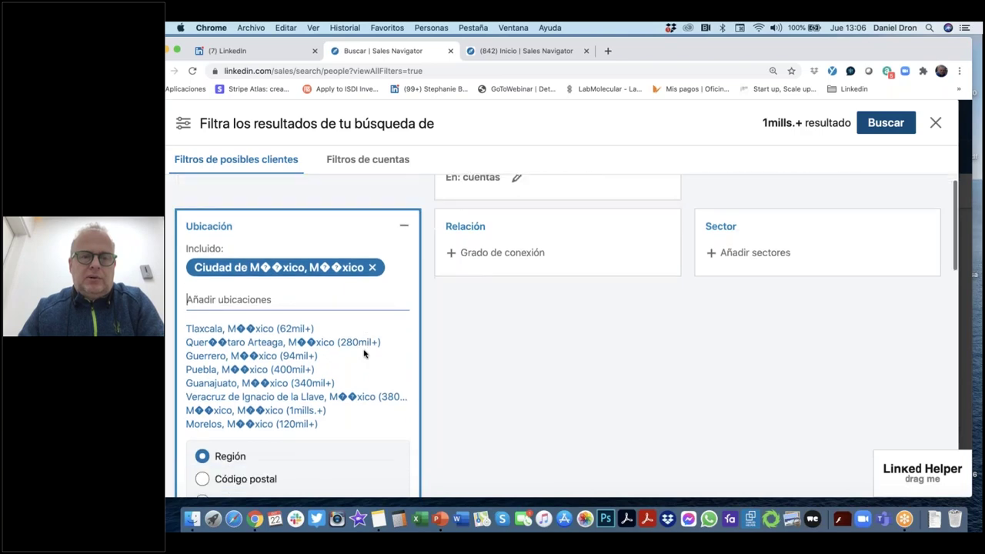
pyautogui.scroll(2, 364, 354)
pyautogui.scroll(-2, 259, 400)
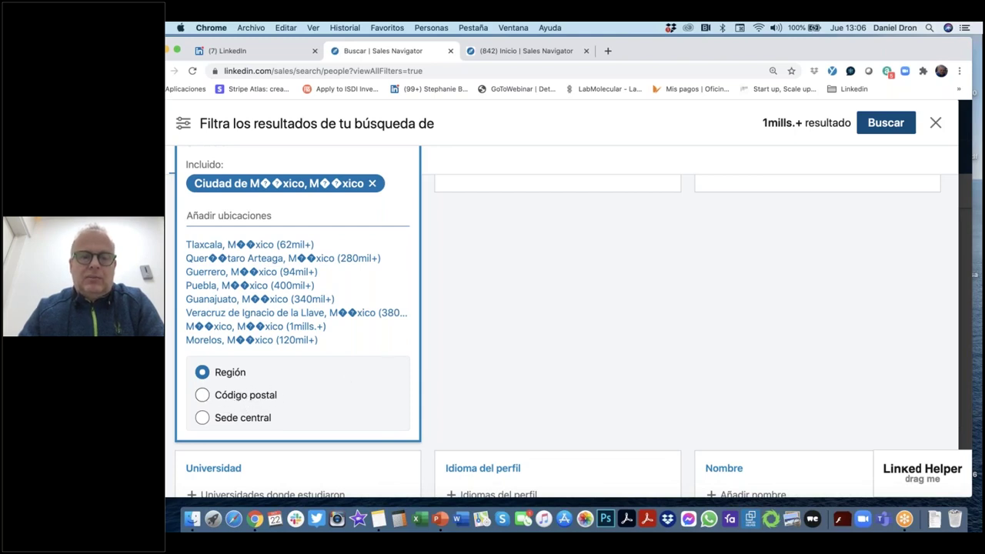
pyautogui.scroll(1, 475, 328)
pyautogui.click(475, 328)
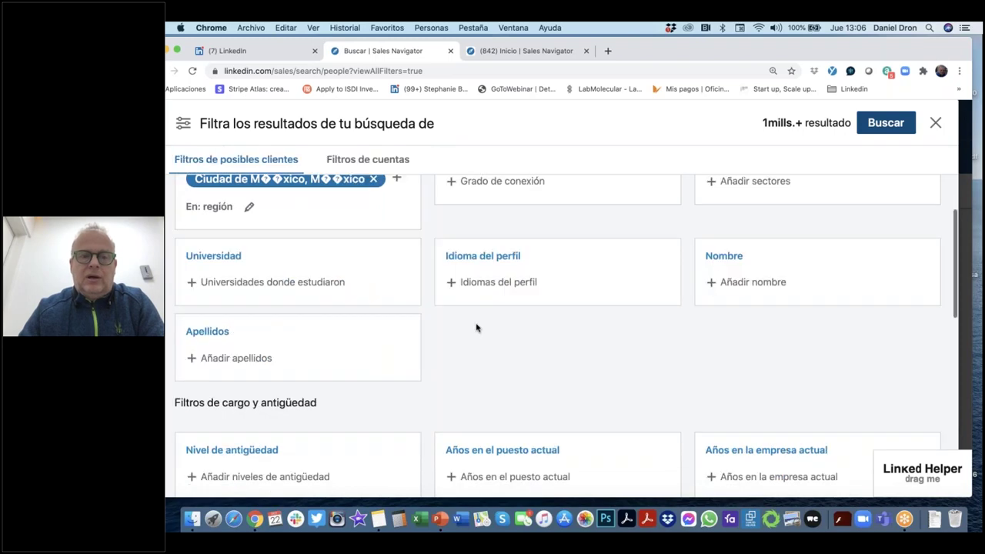
# Step: Add Marketing as an included job title (Cargo) and run the lead search
pyautogui.scroll(5, 476, 328)
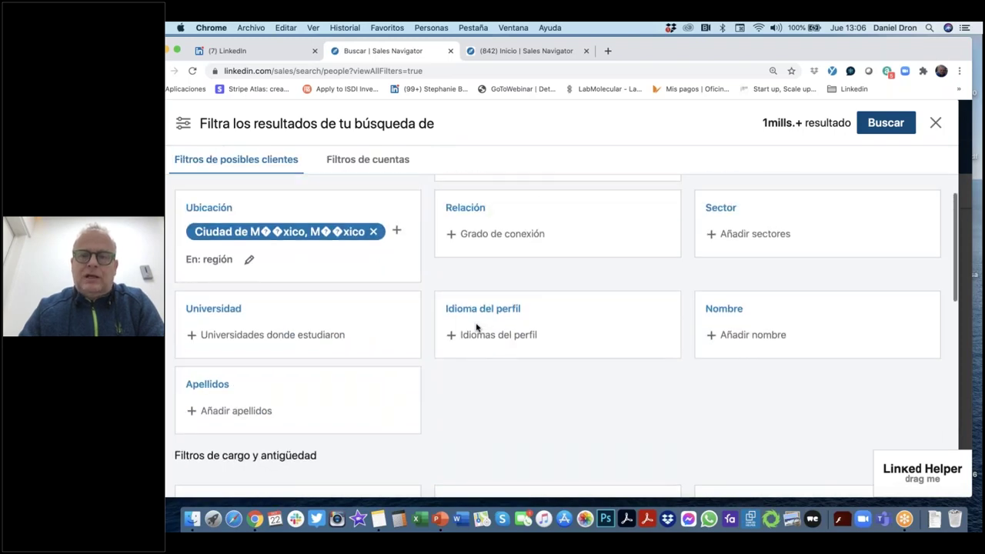
pyautogui.scroll(3, 476, 328)
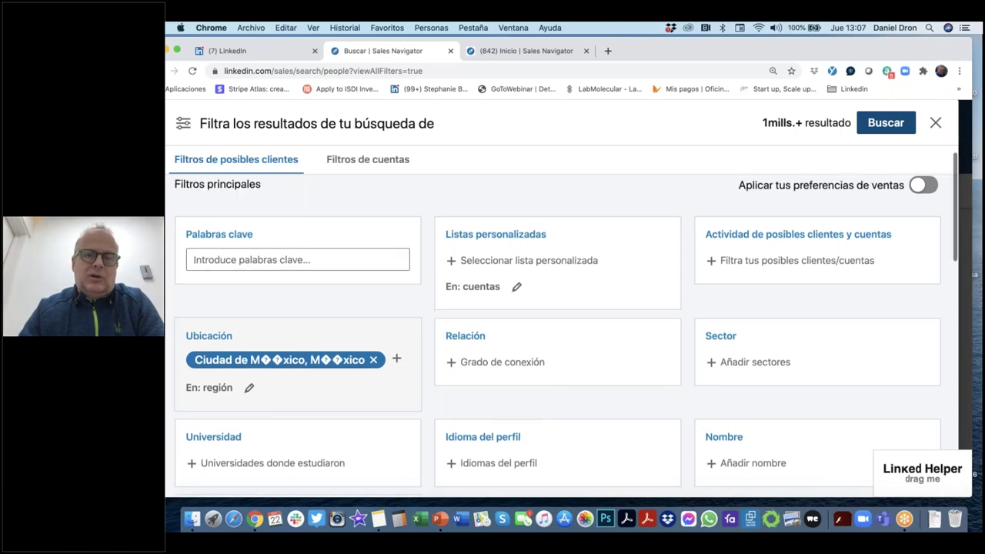
pyautogui.scroll(-1, 566, 325)
pyautogui.scroll(-3, 544, 361)
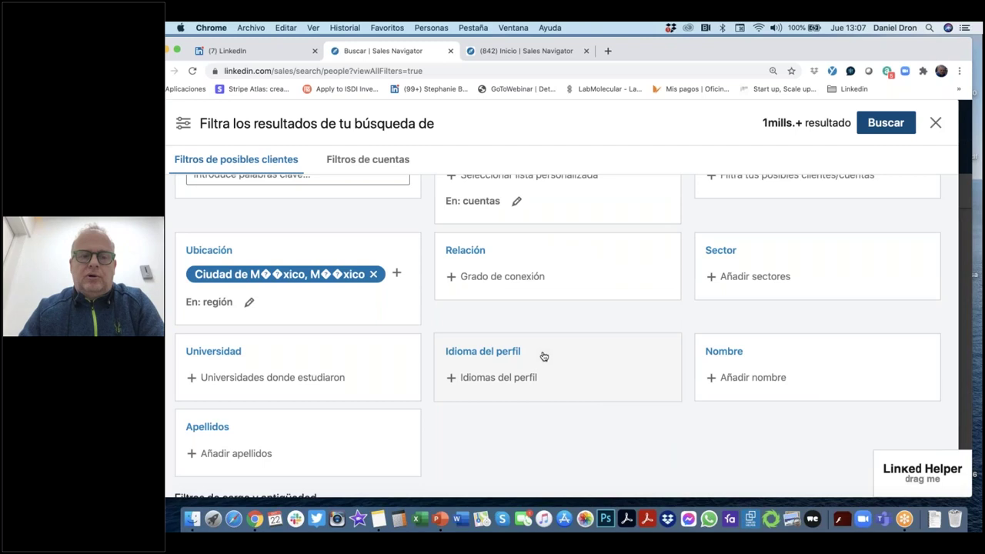
pyautogui.scroll(-4, 542, 356)
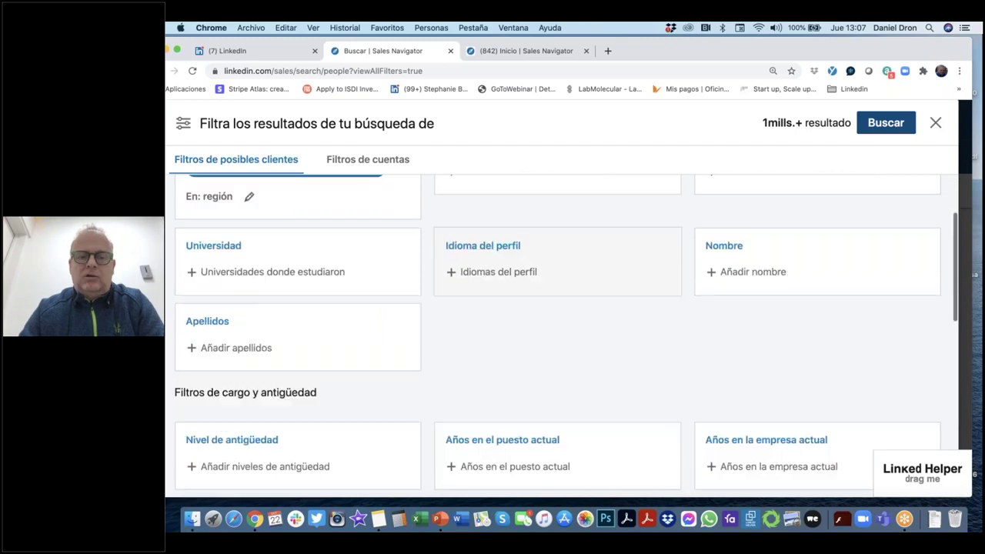
pyautogui.scroll(-3, 543, 261)
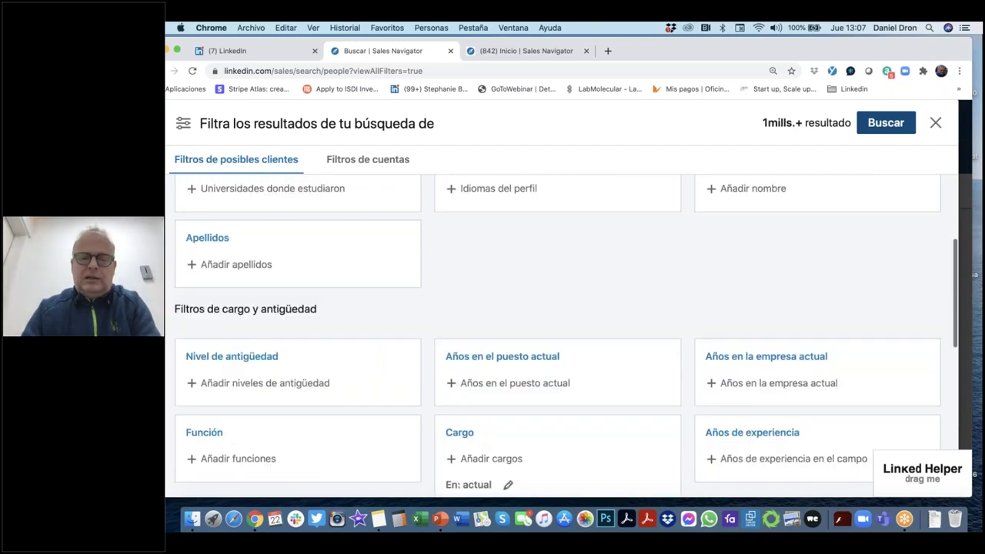
pyautogui.scroll(-3, 543, 384)
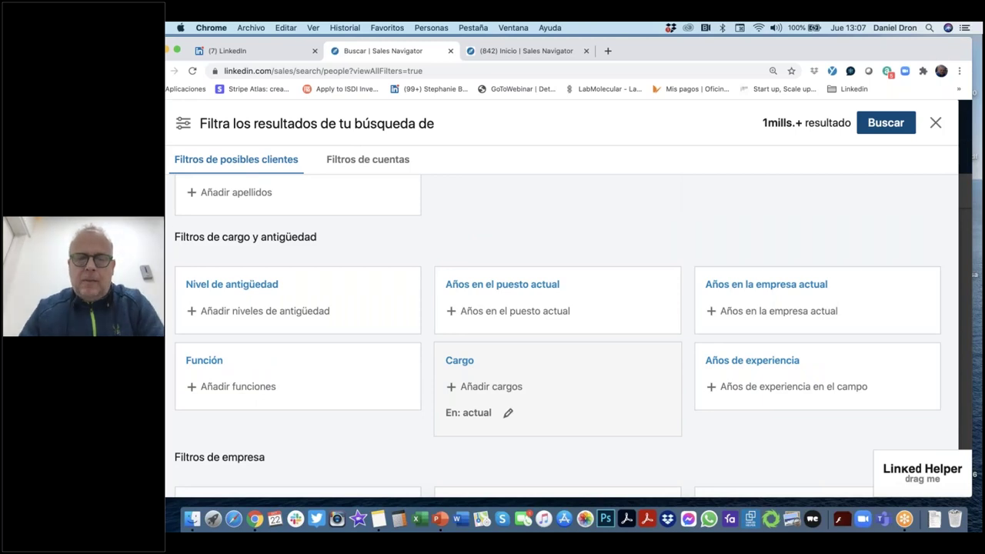
pyautogui.click(491, 387)
pyautogui.write('Marketing')
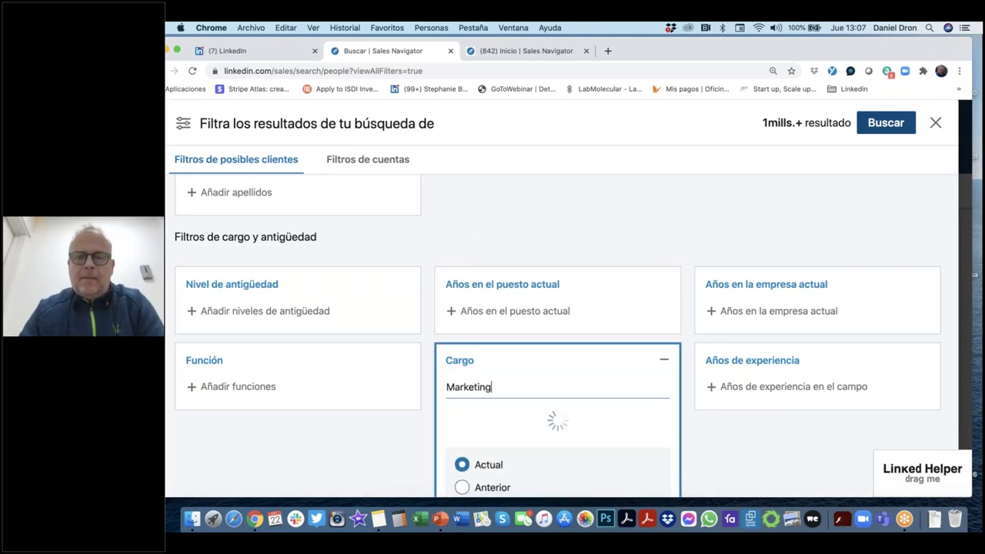
pyautogui.press('Return')
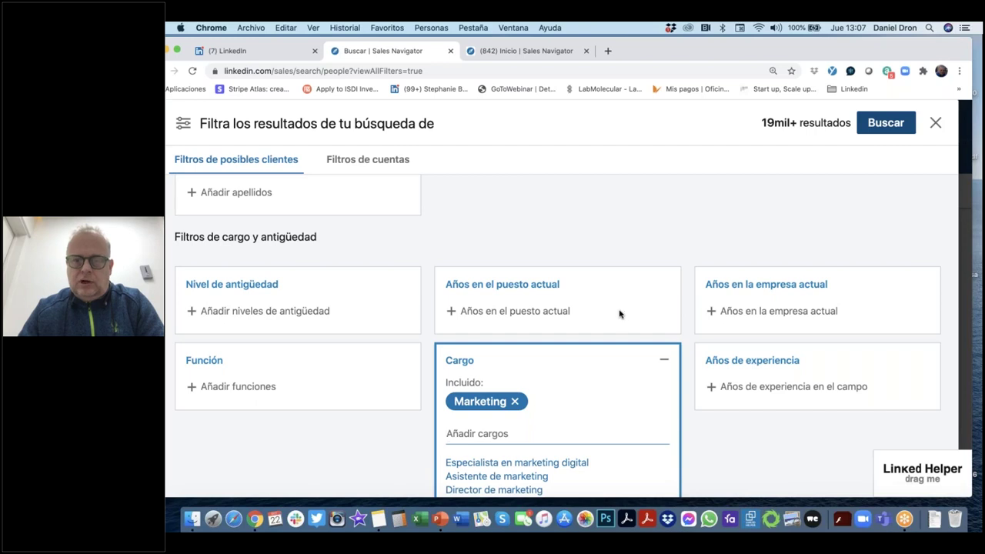
pyautogui.scroll(5, 620, 313)
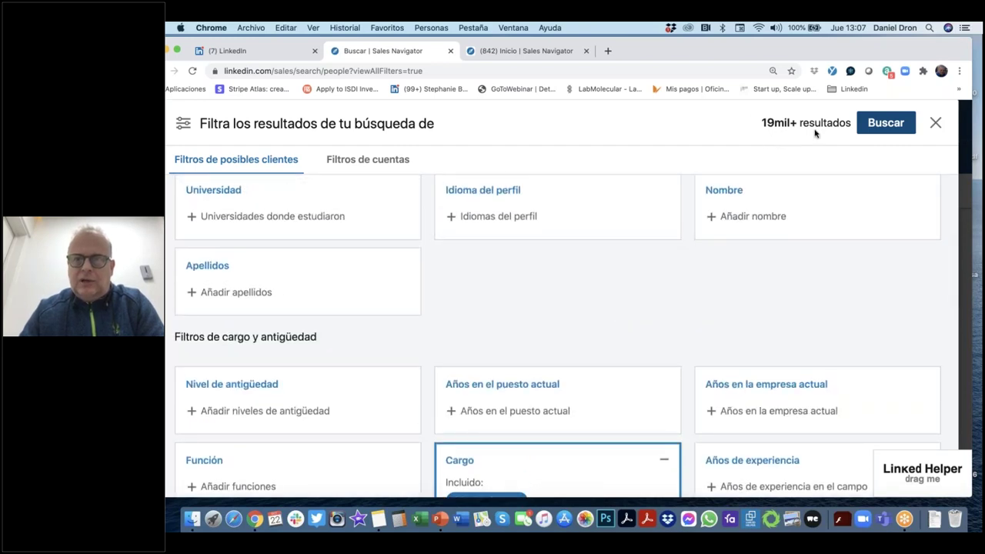
pyautogui.click(885, 123)
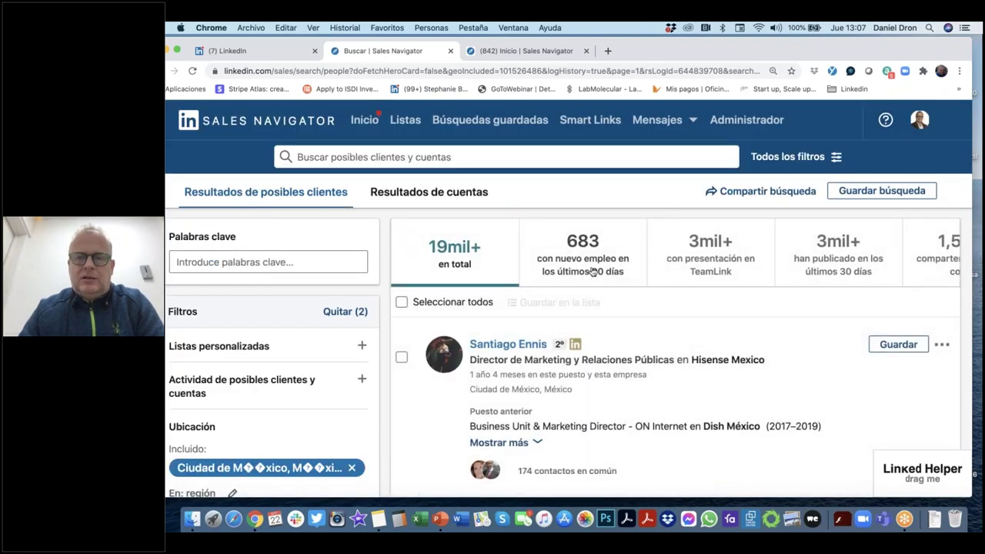
# Step: Look through the lead results, checking the listed profiles' positions, companies and locations against the applied filters
pyautogui.scroll(-2, 535, 331)
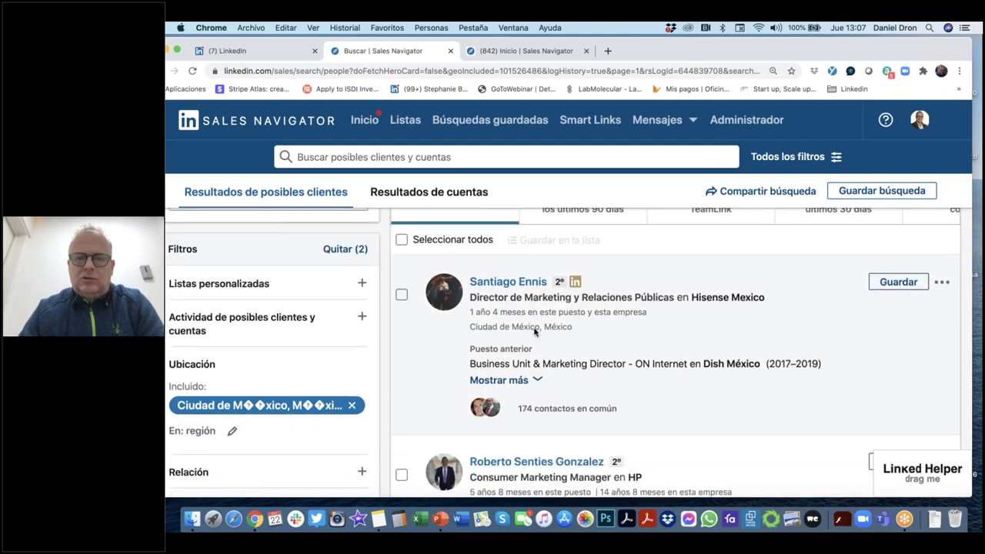
pyautogui.scroll(-3, 535, 331)
pyautogui.scroll(-1, 534, 332)
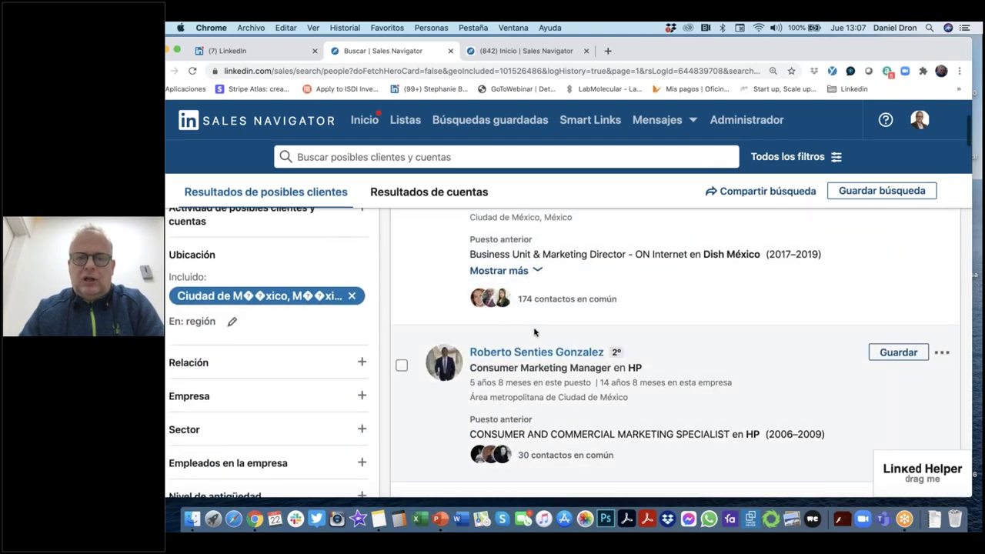
pyautogui.scroll(1, 535, 332)
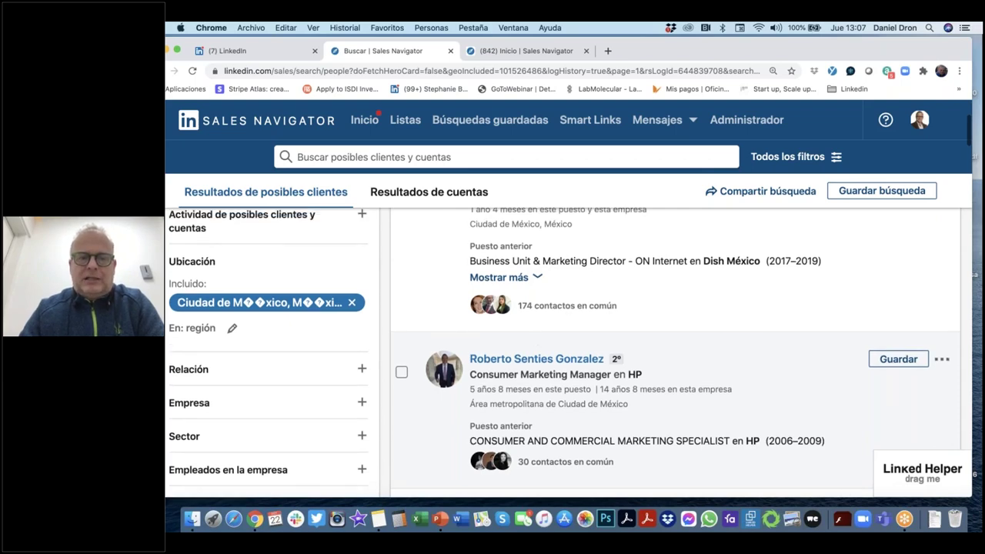
pyautogui.scroll(-6, 535, 333)
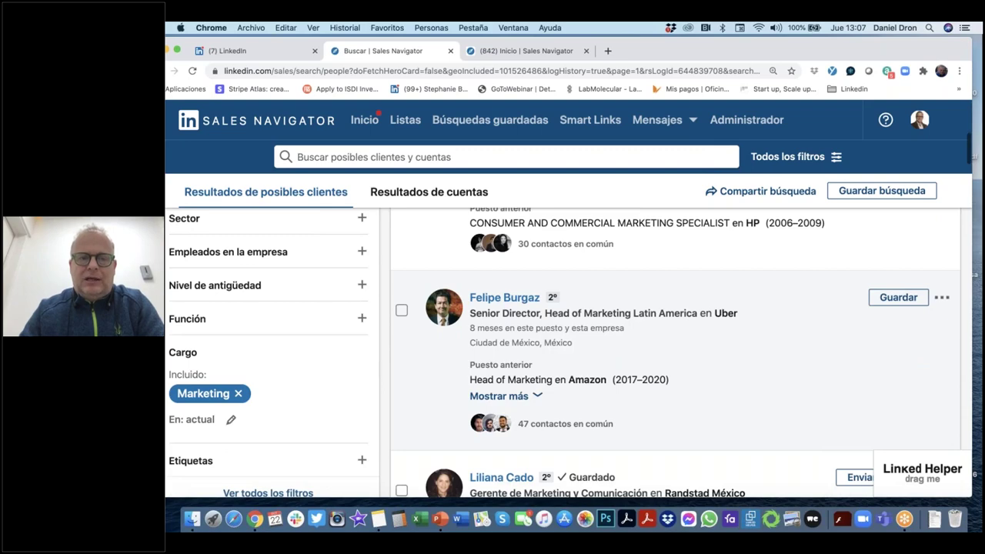
pyautogui.scroll(-1, 759, 334)
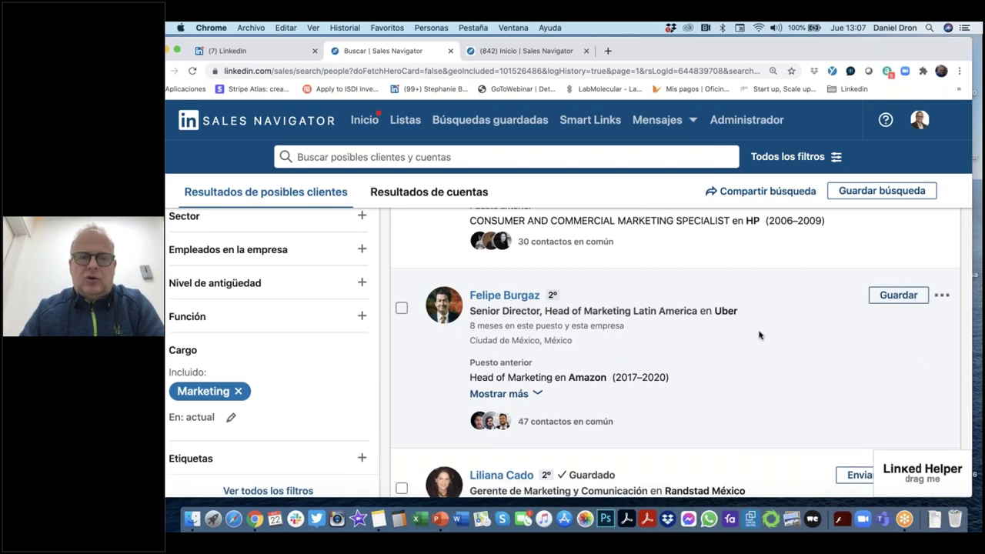
pyautogui.scroll(5, 759, 334)
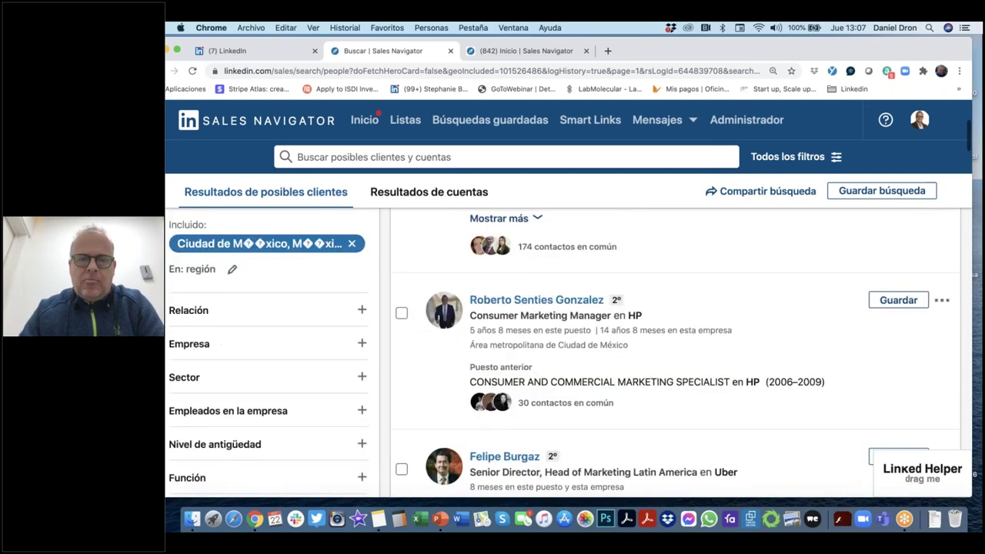
pyautogui.scroll(-5, 306, 346)
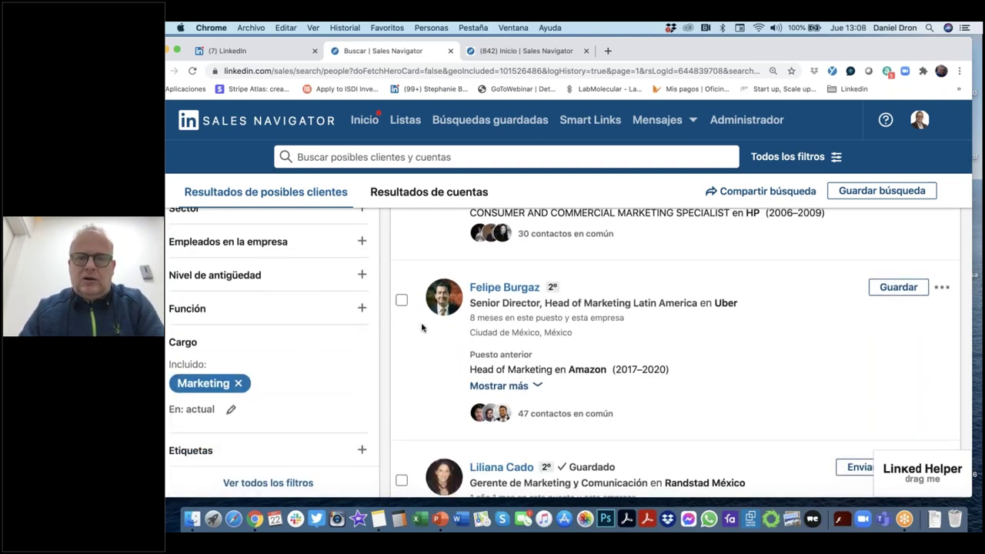
pyautogui.scroll(10, 424, 327)
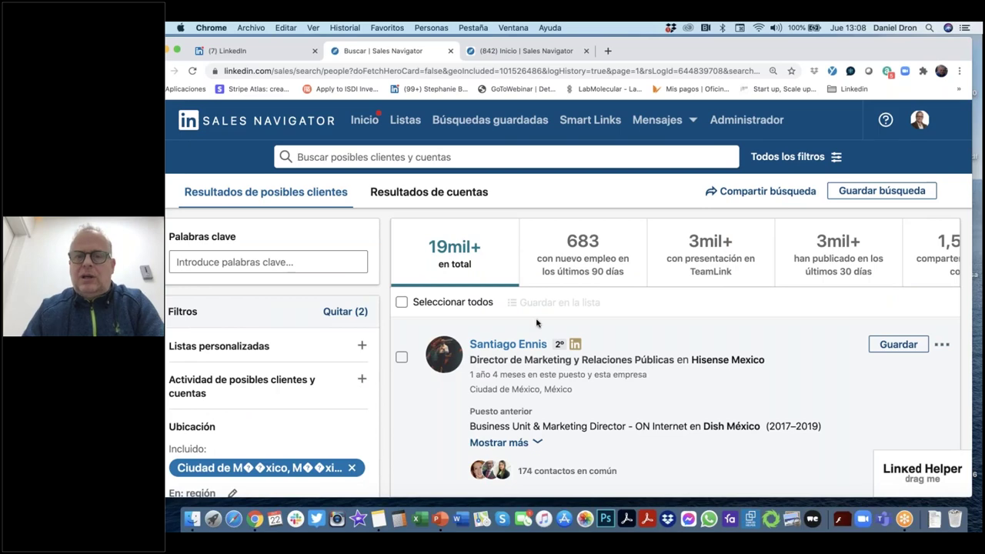
pyautogui.scroll(-5, 536, 324)
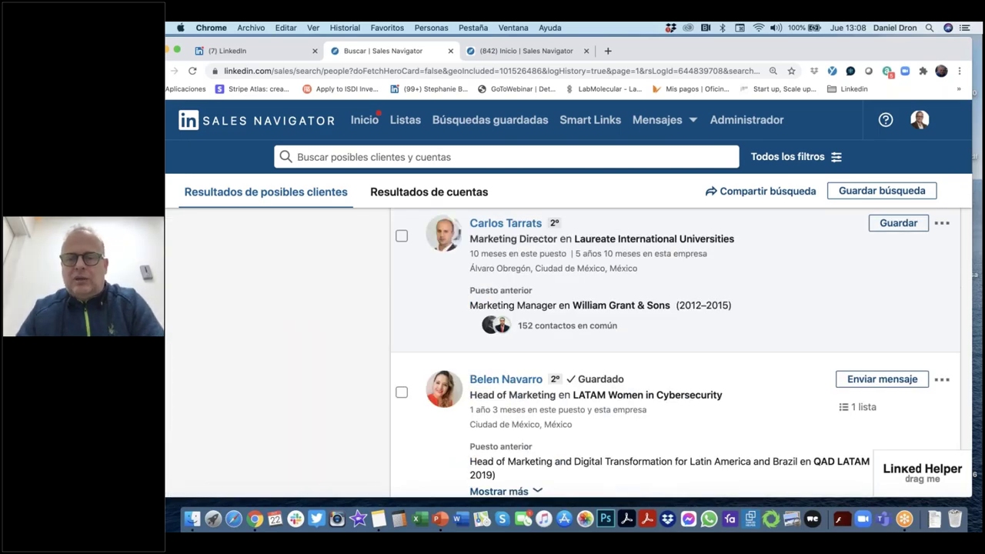
pyautogui.scroll(-4, 675, 352)
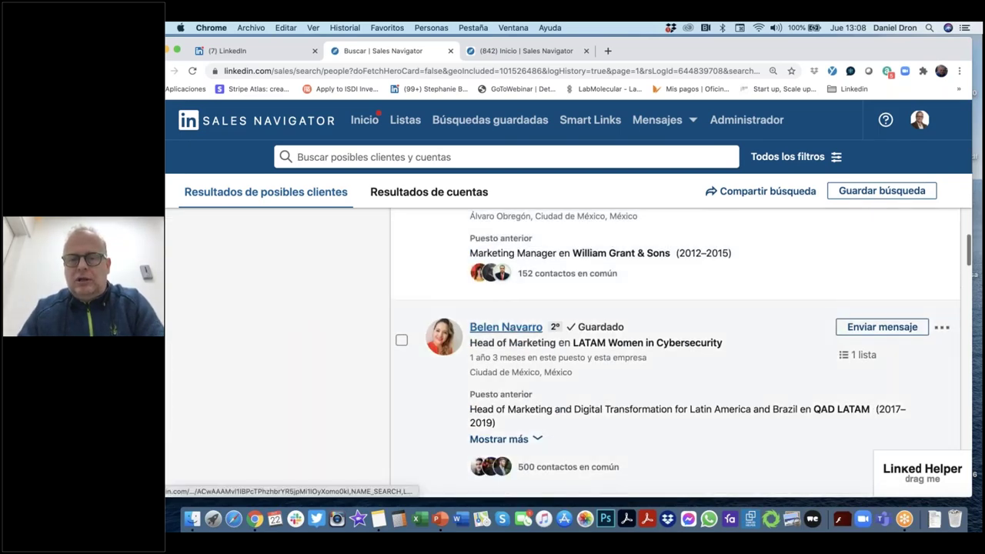
pyautogui.scroll(-6, 675, 352)
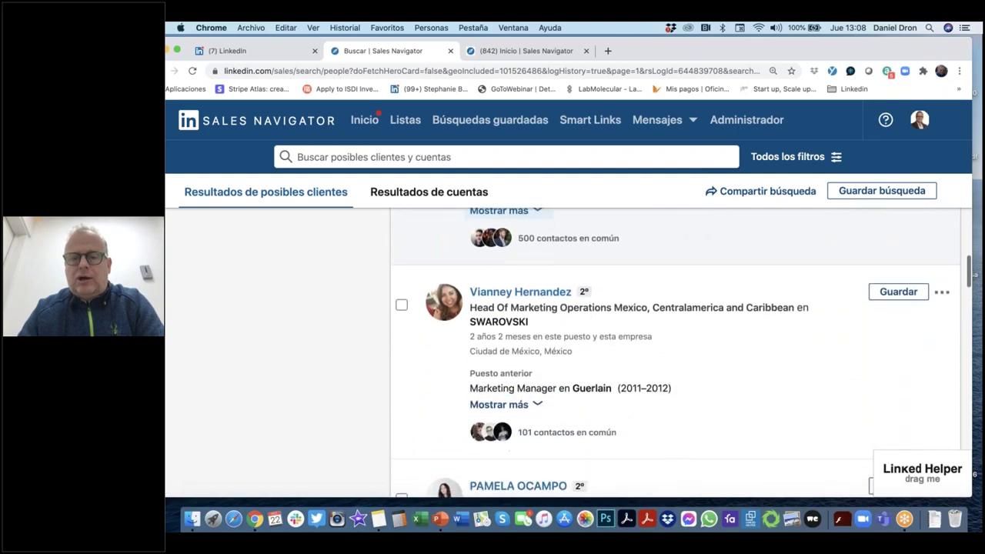
pyautogui.scroll(15, 676, 352)
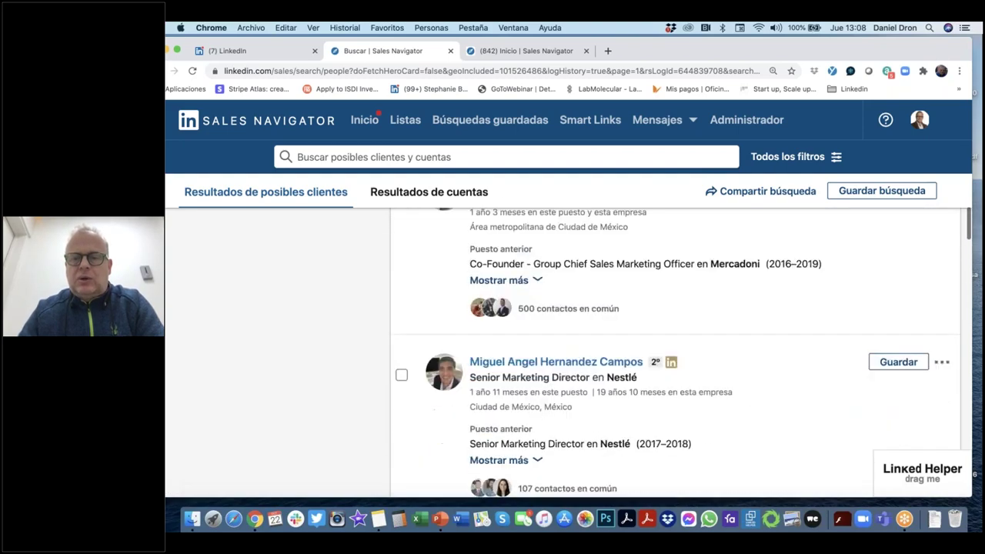
pyautogui.scroll(10, 676, 352)
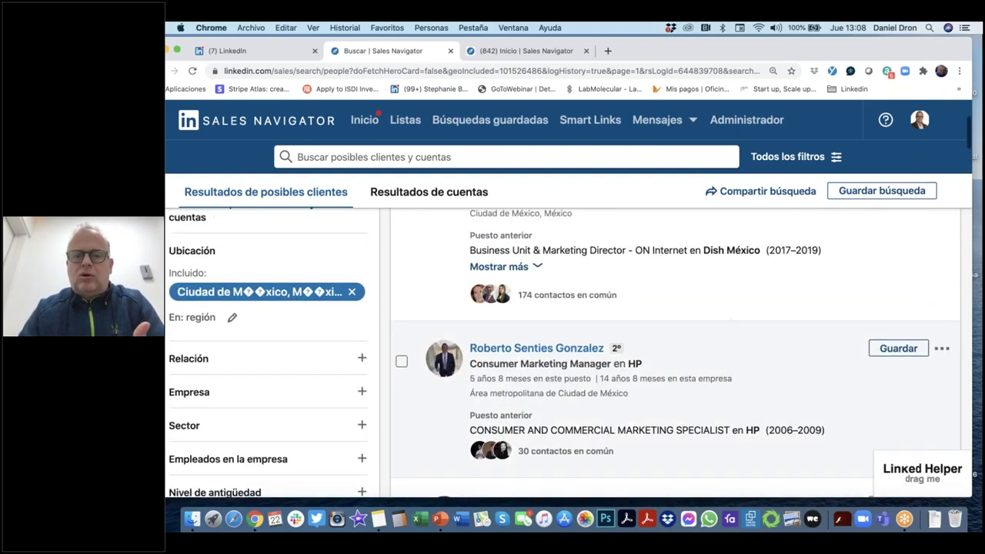
pyautogui.scroll(3, 799, 281)
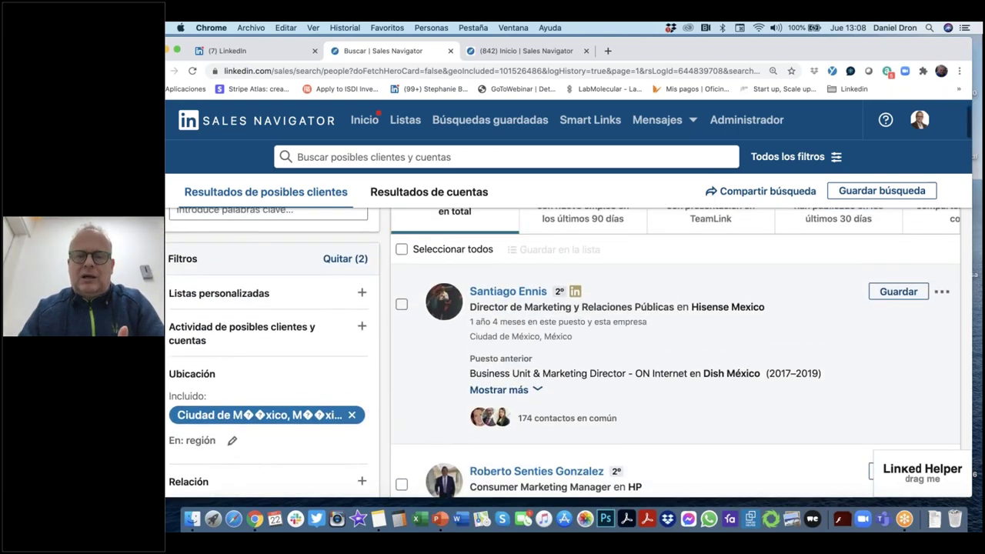
# Step: Save the lead who is Director de Marketing y Relaciones Públicas at Hisense Mexico to the MPD custom list
pyautogui.scroll(-4, 799, 282)
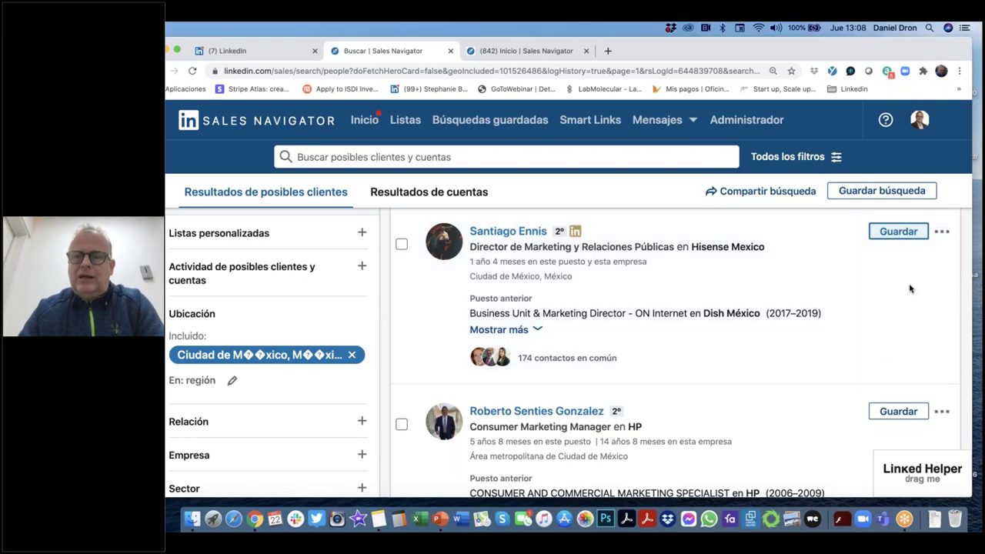
pyautogui.click(905, 235)
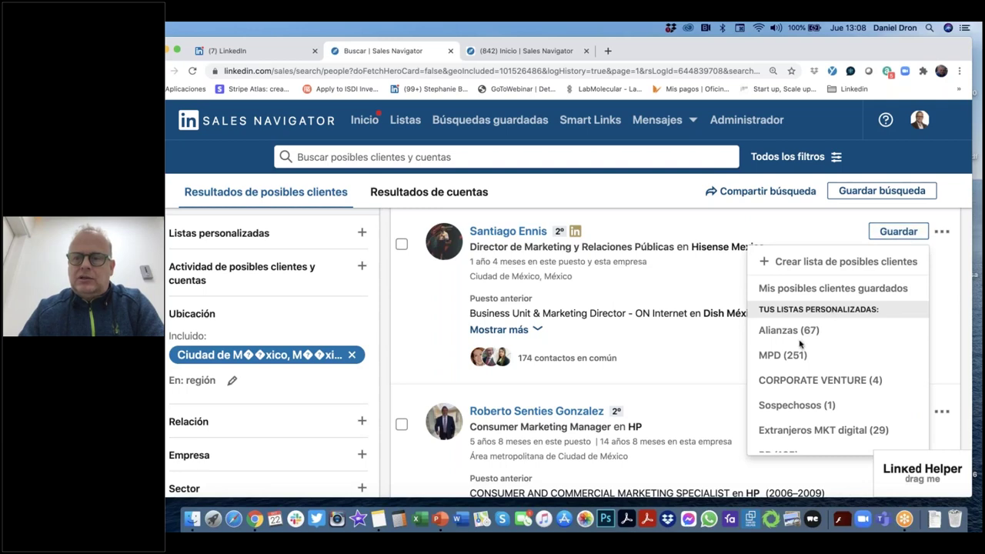
pyautogui.click(789, 357)
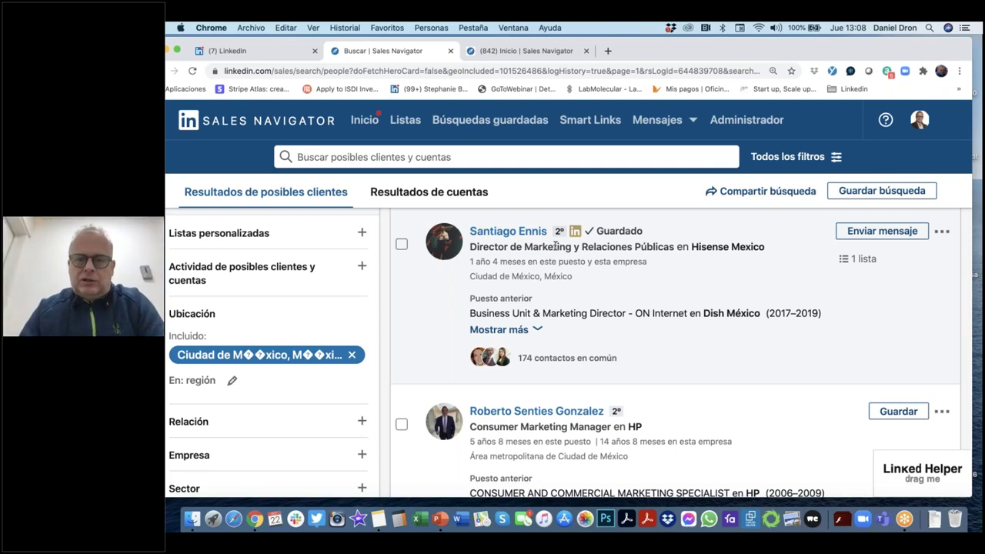
# Step: Review the result categories and show only the leads who have posted in the last 30 days (han publicado en los últimos 30 días)
pyautogui.scroll(3, 556, 245)
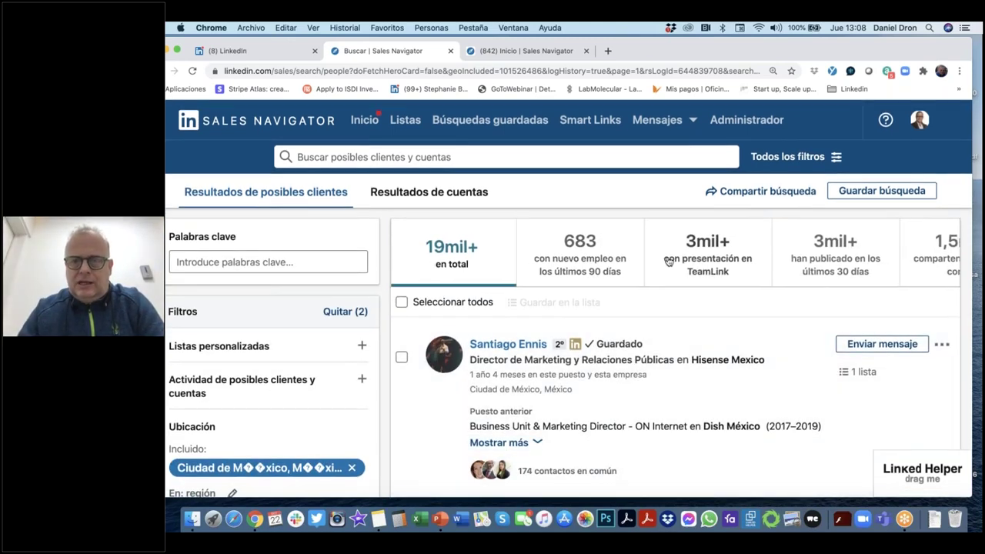
pyautogui.hscroll(5, 668, 261)
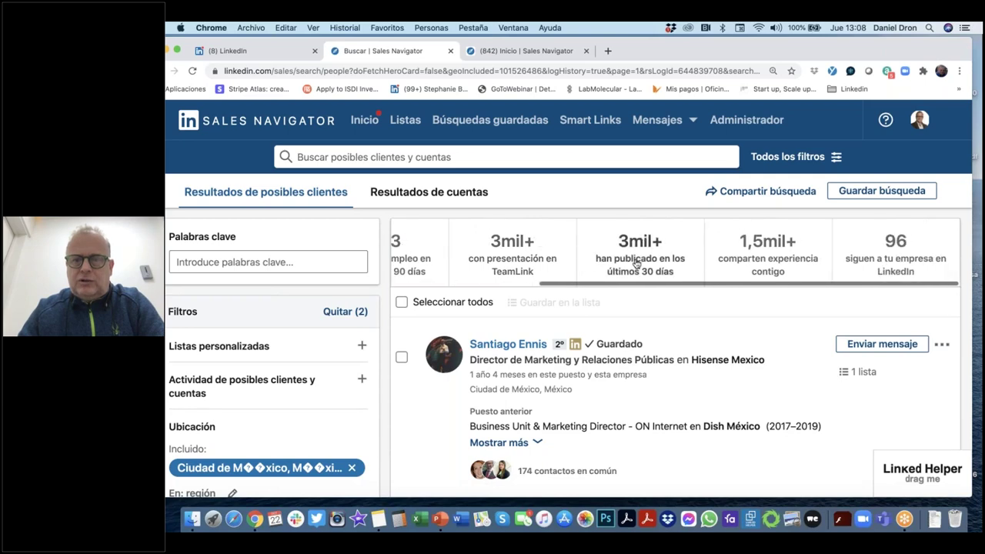
pyautogui.hscroll(-5, 637, 264)
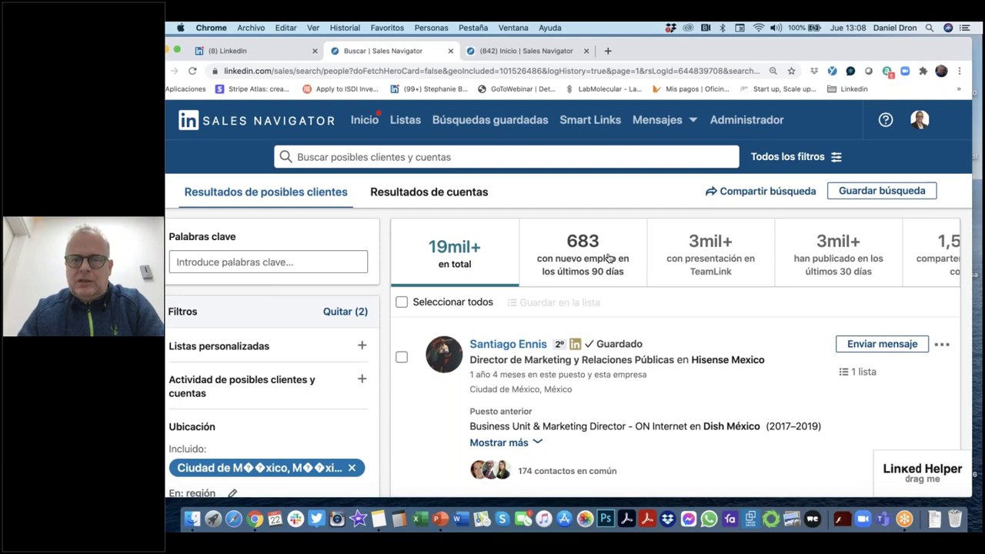
pyautogui.hscroll(2, 695, 262)
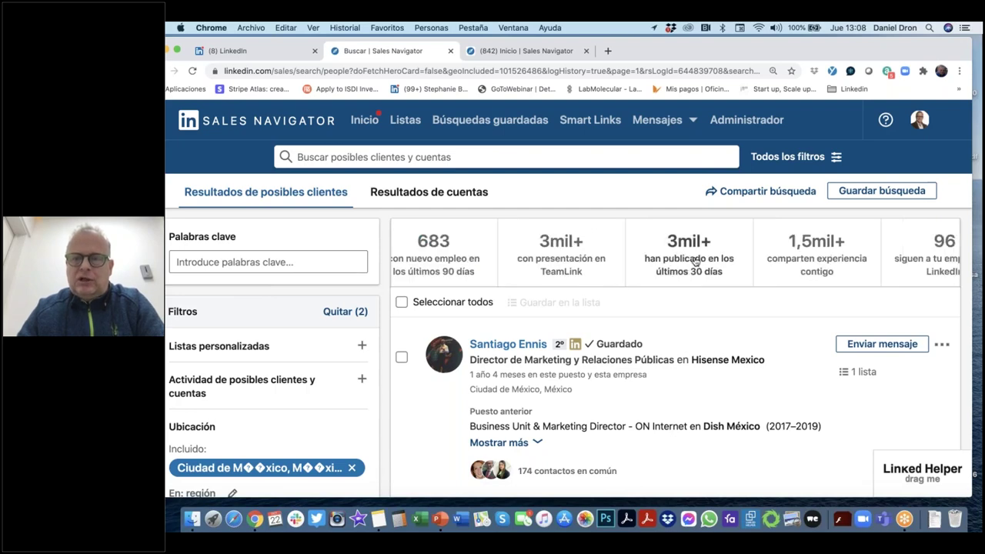
pyautogui.click(694, 261)
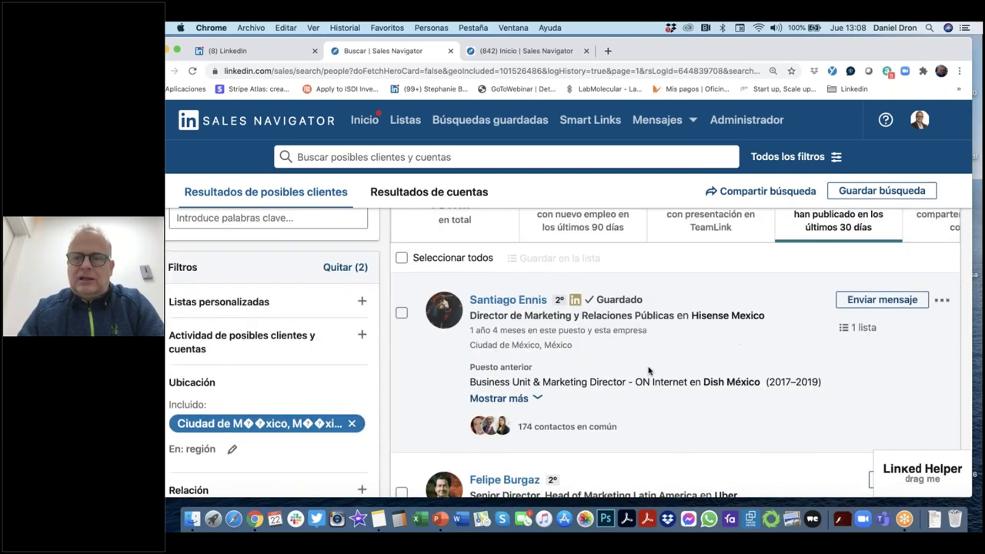
pyautogui.scroll(1, 648, 371)
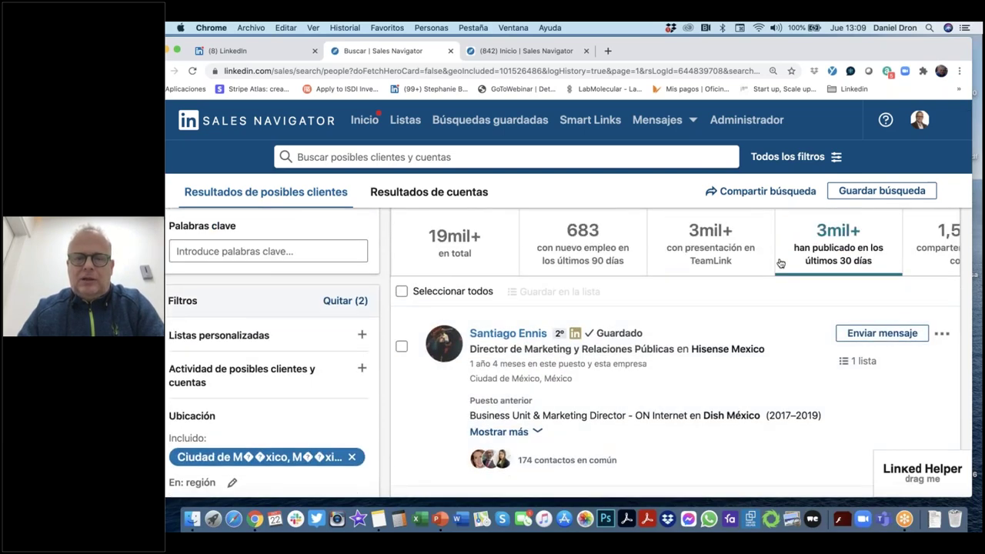
pyautogui.hscroll(3, 780, 263)
pyautogui.hscroll(-3, 773, 269)
pyautogui.scroll(-3, 741, 327)
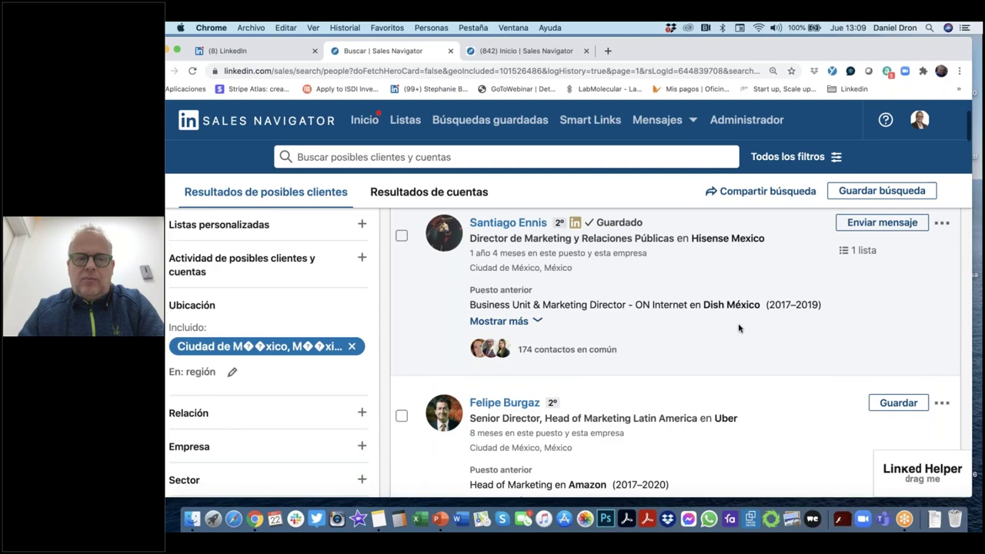
# Step: Add director as another included job title (Cargo) alongside Marketing
pyautogui.scroll(-10, 738, 328)
pyautogui.click(293, 300)
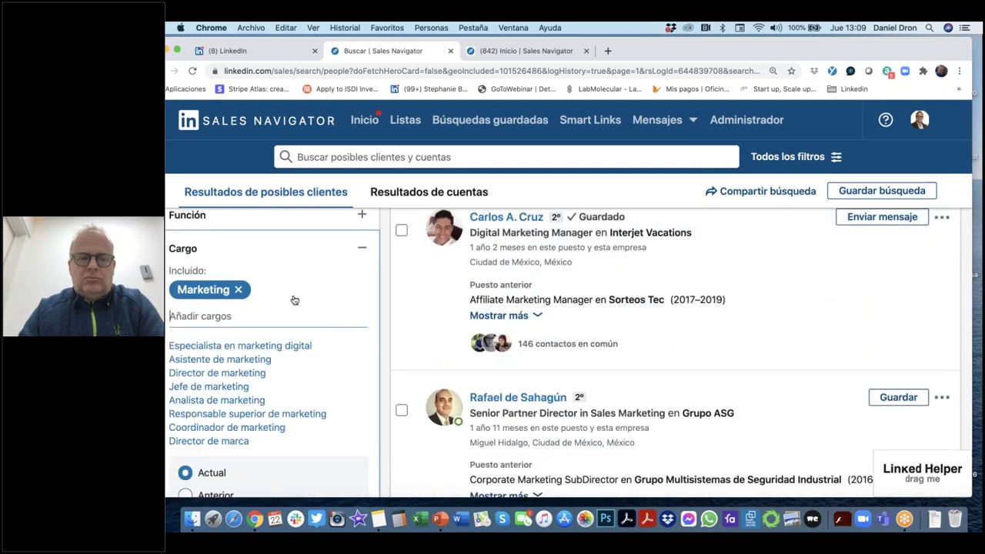
pyautogui.write('d')
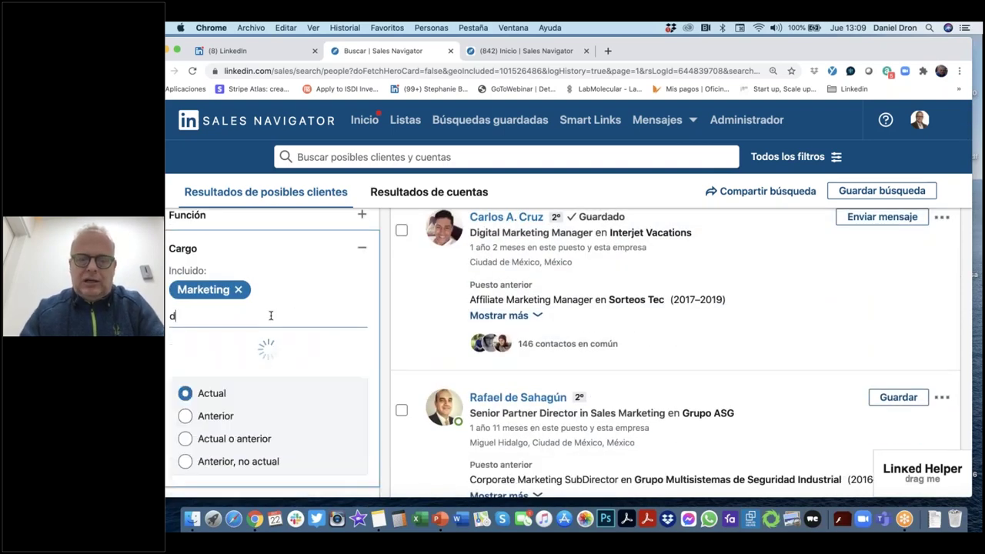
pyautogui.write('irector')
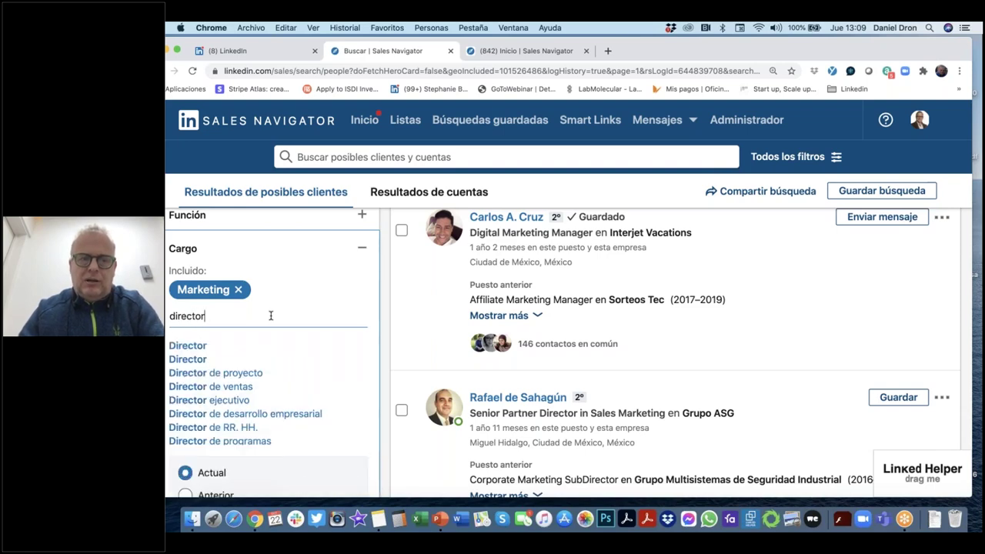
pyautogui.press('Return')
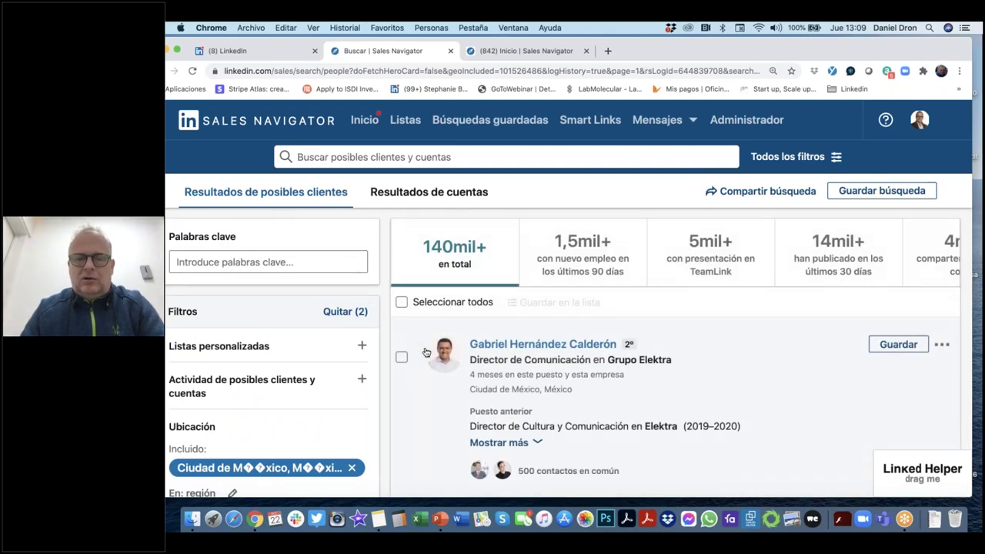
# Step: Examine the updated totals, lead profiles and included job titles to see how the director title affects the search
pyautogui.scroll(-2, 422, 348)
pyautogui.scroll(2, 421, 348)
pyautogui.scroll(-4, 462, 374)
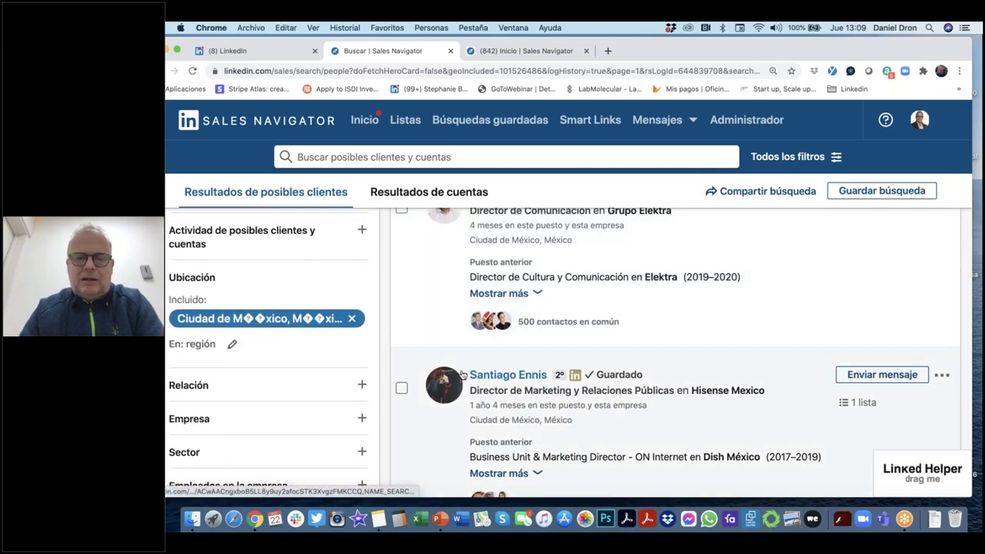
pyautogui.scroll(-5, 305, 391)
pyautogui.scroll(1, 308, 393)
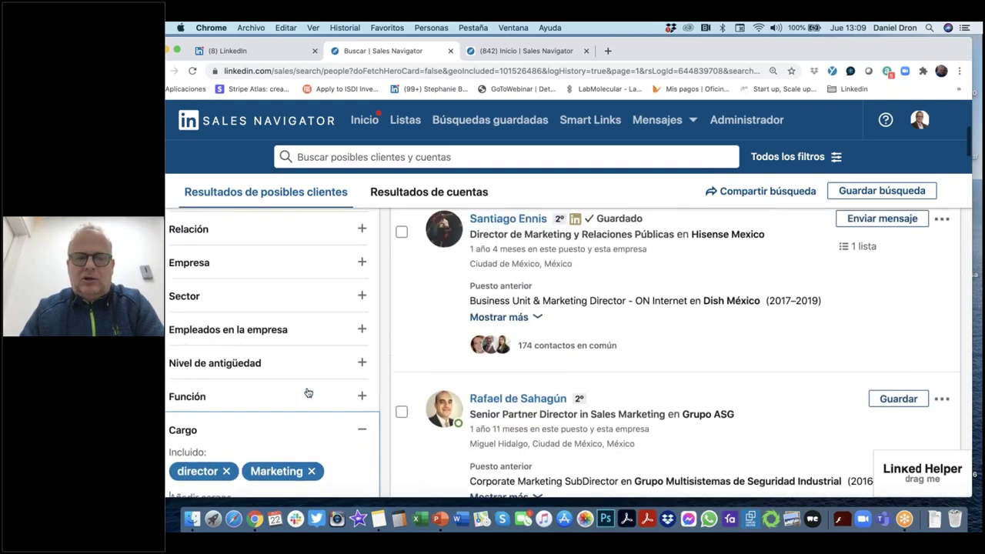
pyautogui.scroll(8, 308, 393)
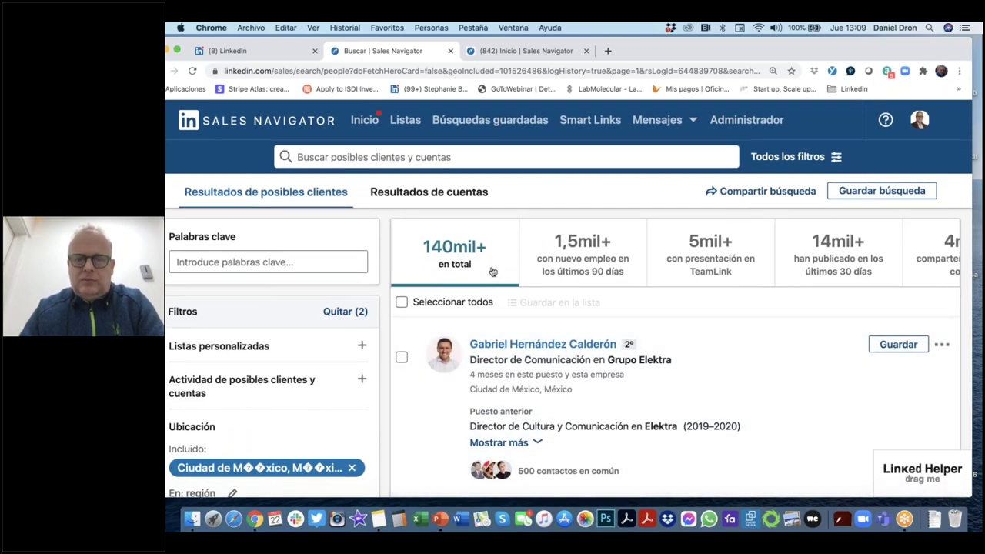
pyautogui.scroll(-1, 492, 345)
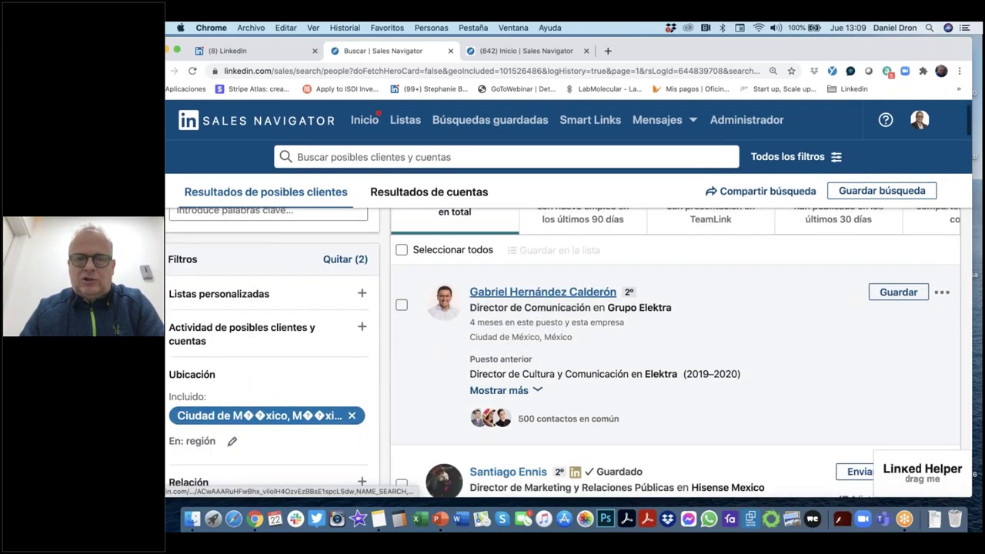
pyautogui.scroll(1, 562, 352)
pyautogui.scroll(-2, 563, 352)
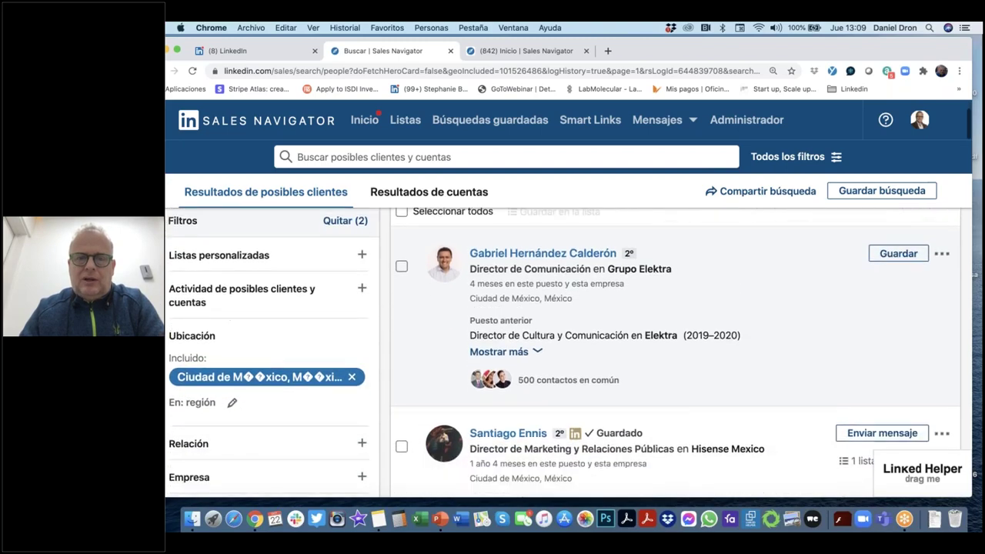
pyautogui.scroll(-10, 563, 352)
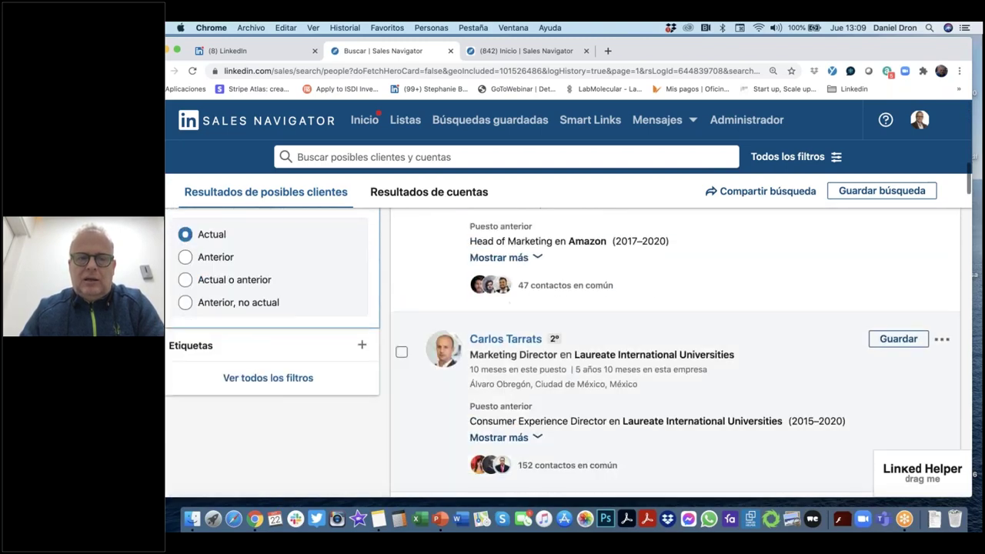
pyautogui.scroll(5, 344, 350)
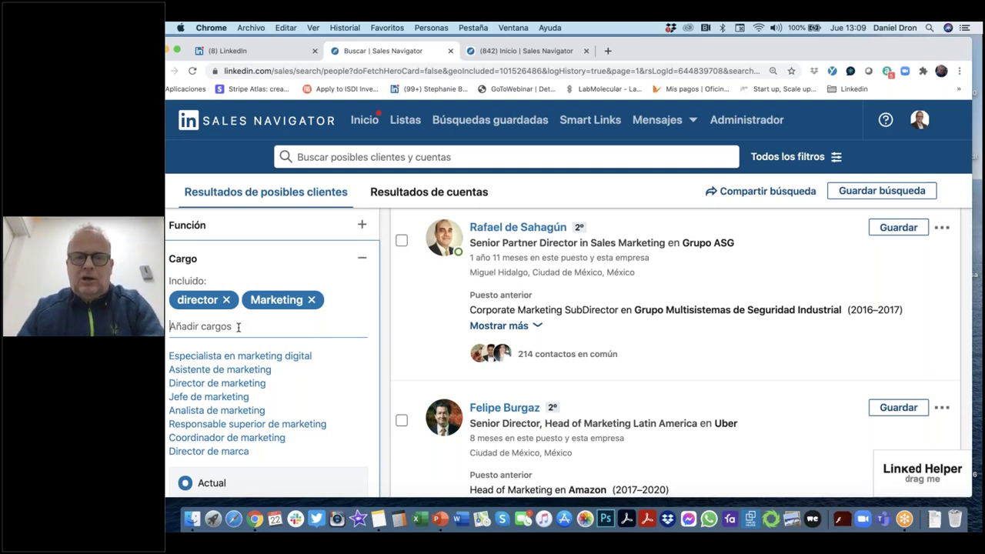
# Step: Replace the included job titles (Cargo) director and Marketing with the single suggested title Director de marketing
pyautogui.write('di')
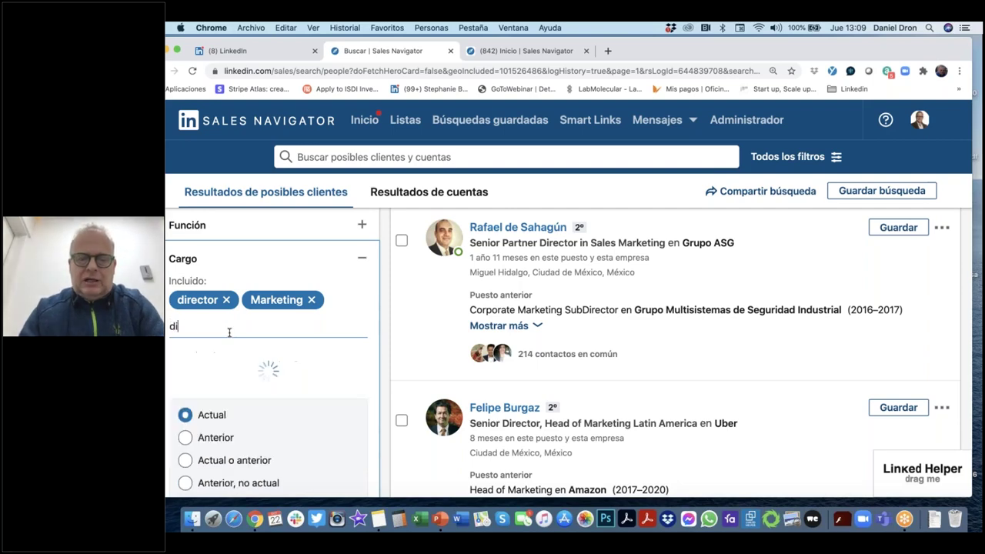
pyautogui.write('rector')
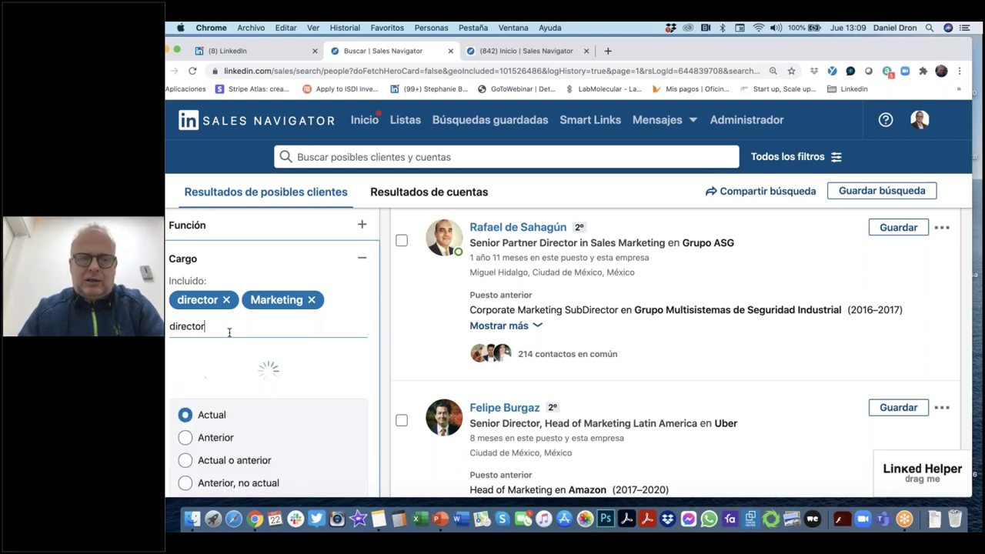
pyautogui.write(' de mark')
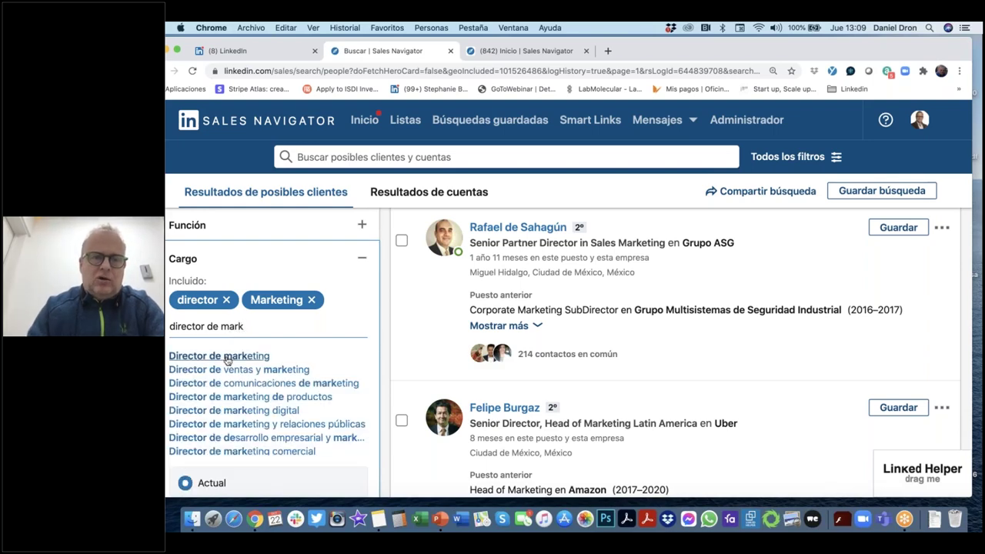
pyautogui.click(228, 357)
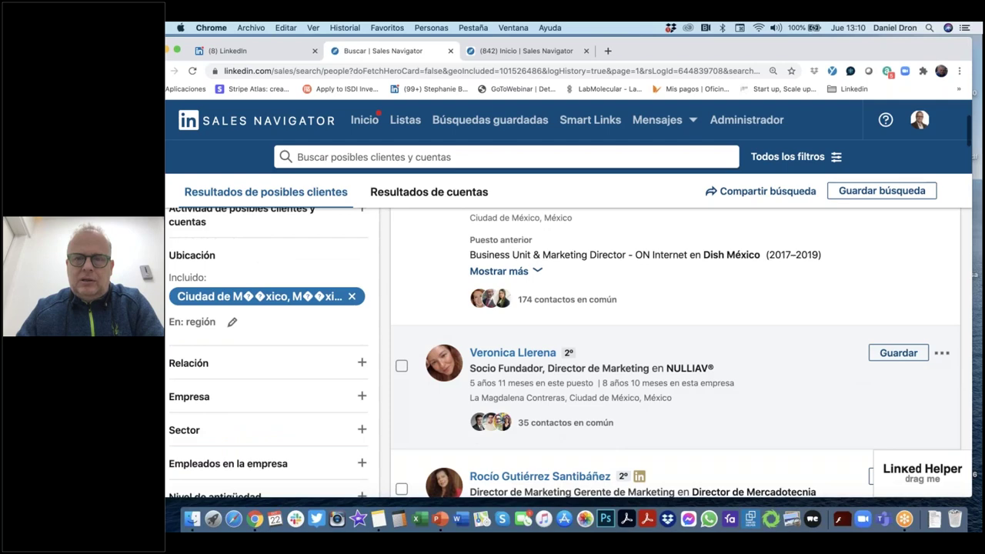
# Step: Examine the lead profiles and the Cargo filter to check how well the results match the Director de marketing title
pyautogui.scroll(-10, 550, 374)
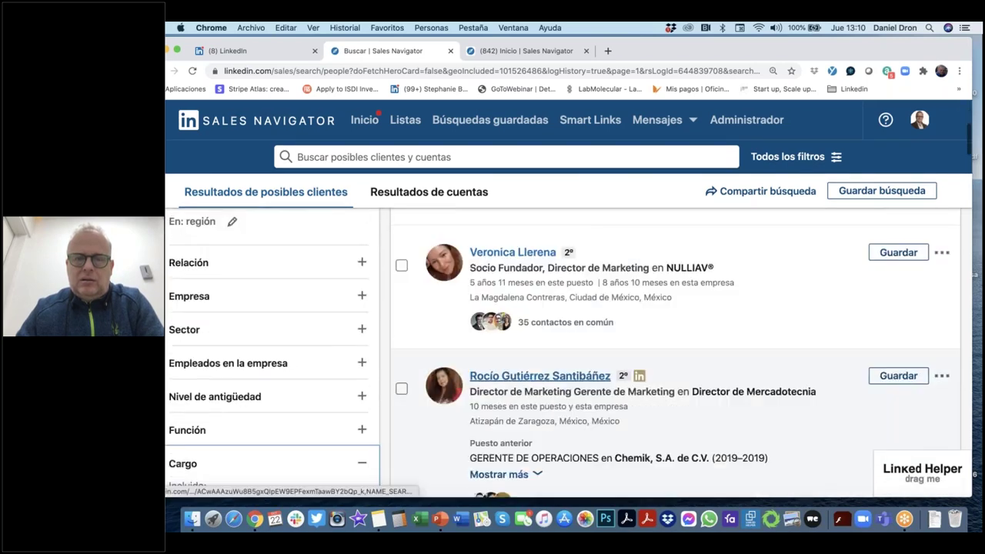
pyautogui.scroll(-5, 570, 379)
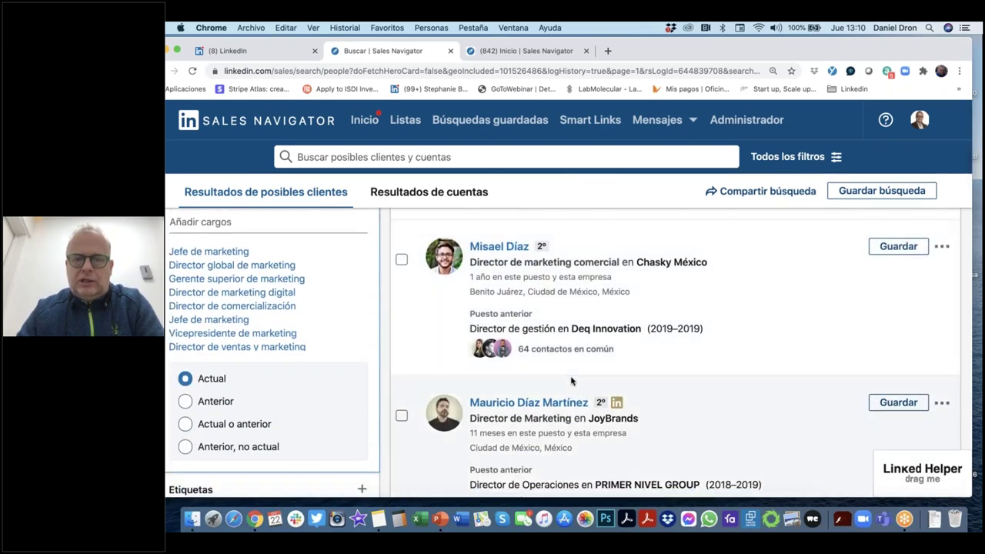
pyautogui.scroll(-2, 571, 379)
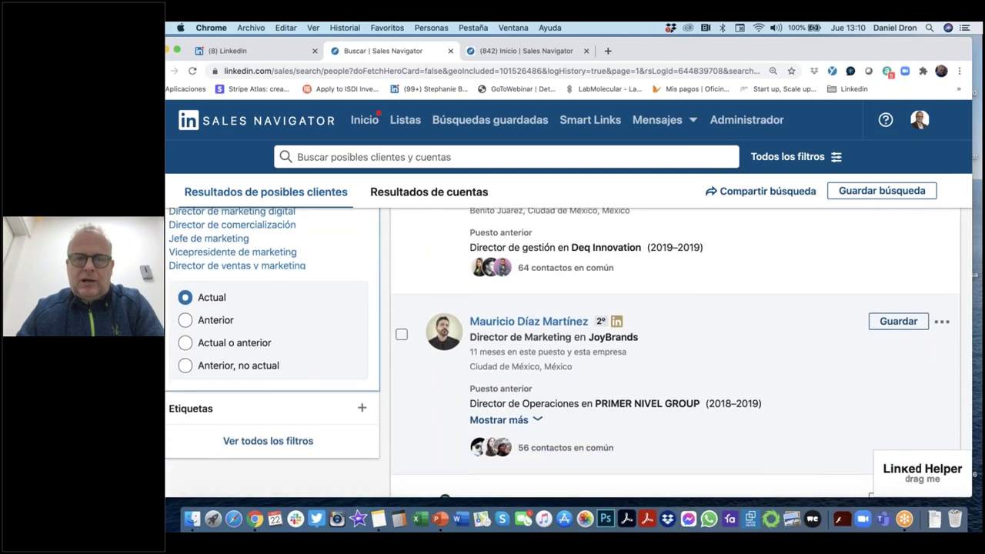
pyautogui.scroll(3, 571, 383)
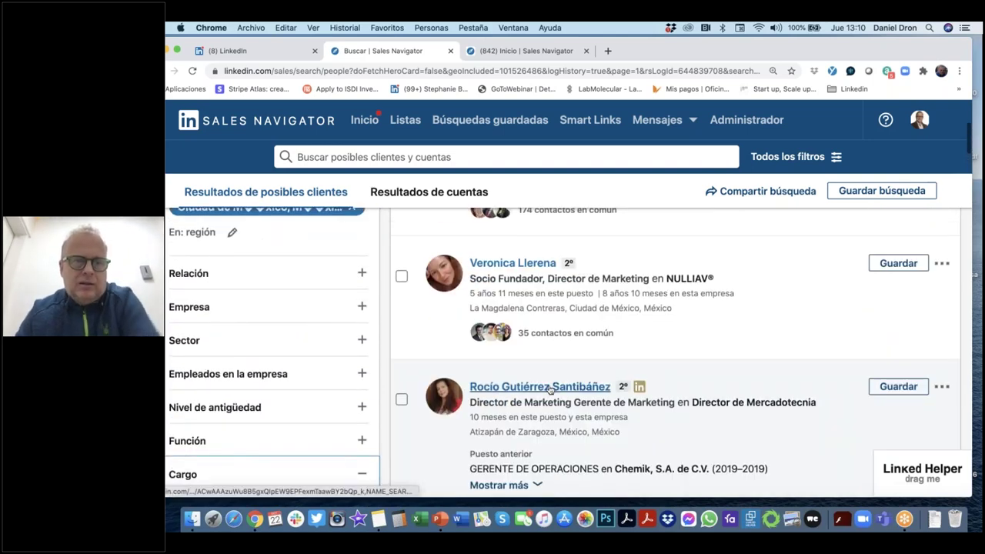
pyautogui.scroll(2, 562, 346)
pyautogui.scroll(-2, 562, 346)
pyautogui.scroll(-1, 562, 369)
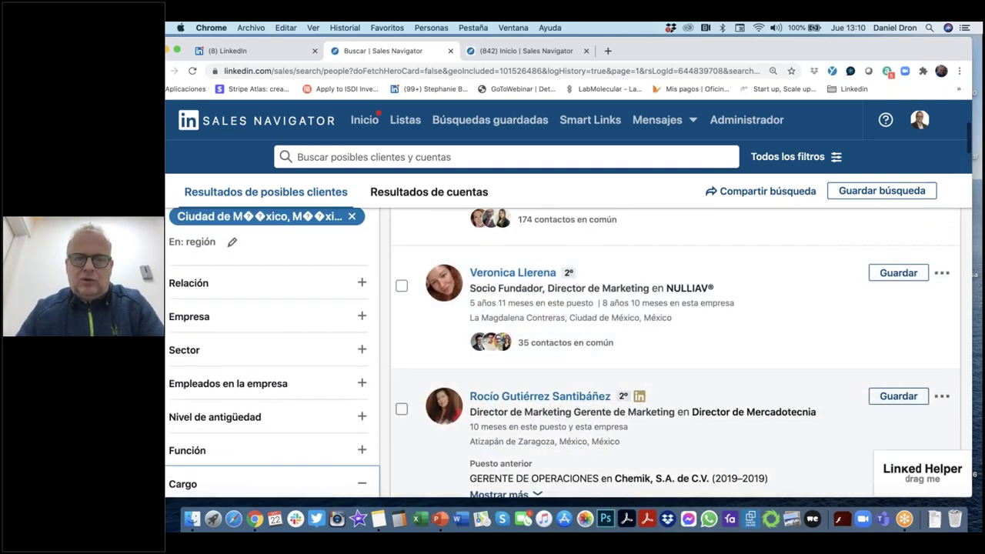
pyautogui.scroll(-5, 539, 375)
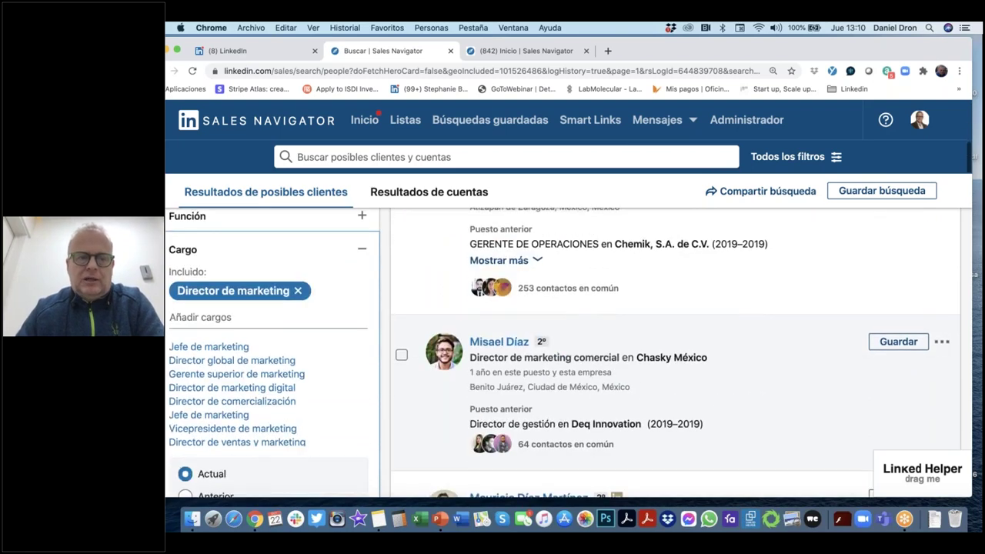
pyautogui.scroll(3, 539, 375)
pyautogui.scroll(-2, 339, 354)
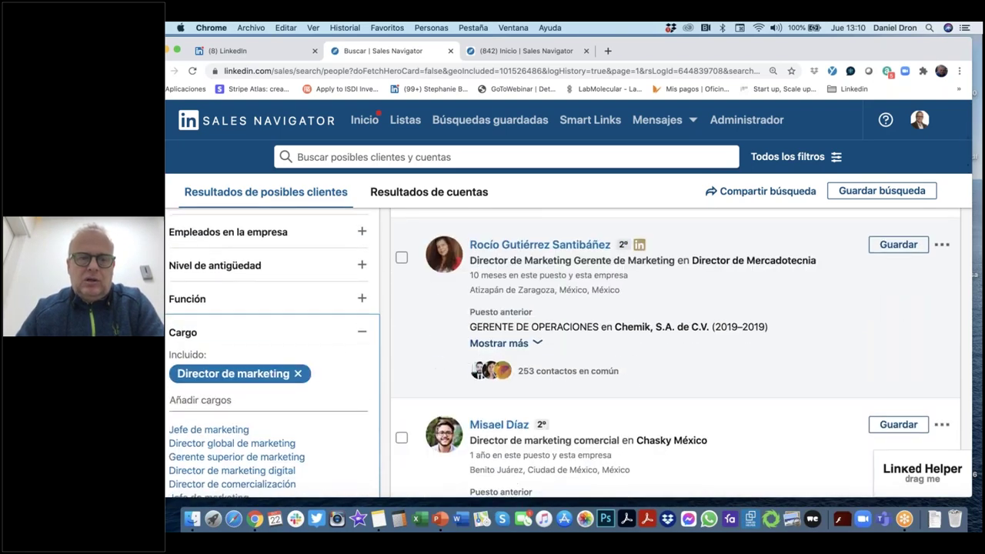
# Step: Filter the leads by company headcount (Empleados en la empresa) 5.001-10.000 and review the resulting profiles
pyautogui.scroll(1, 326, 356)
pyautogui.click(320, 288)
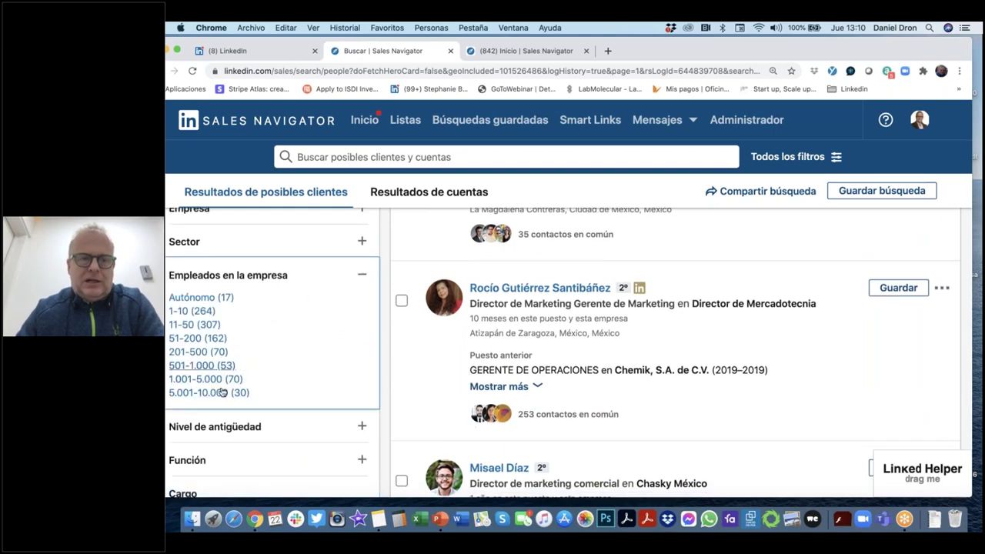
pyautogui.click(208, 392)
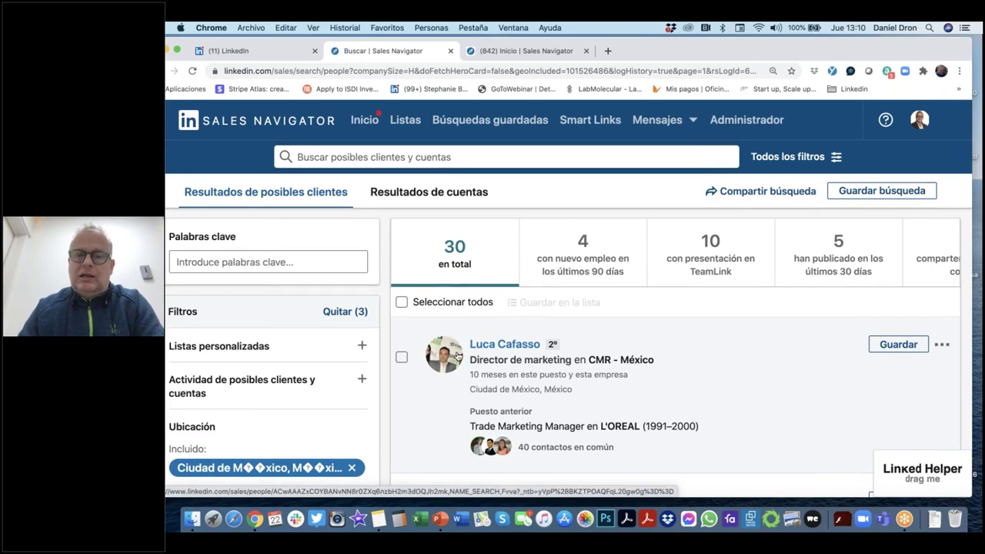
pyautogui.scroll(-5, 490, 352)
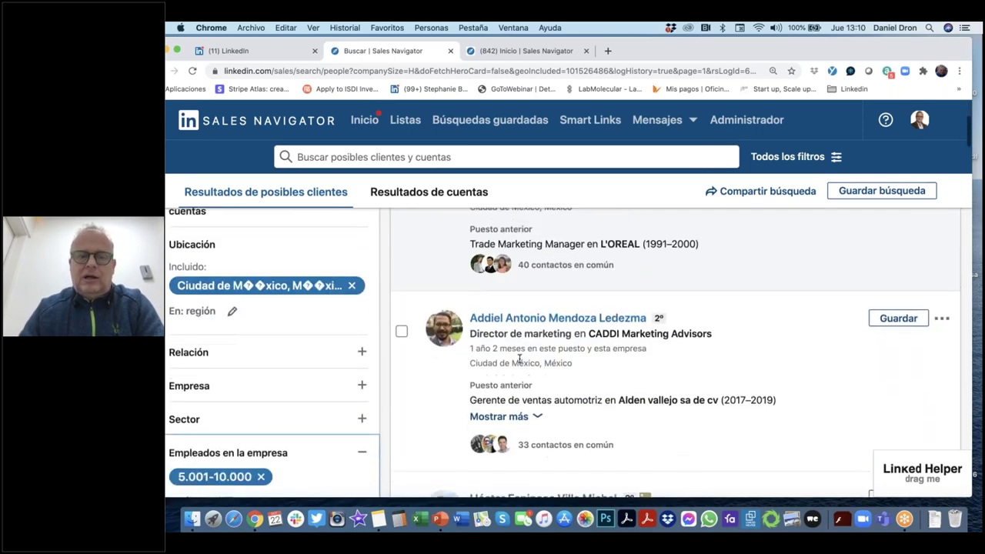
pyautogui.scroll(2, 520, 359)
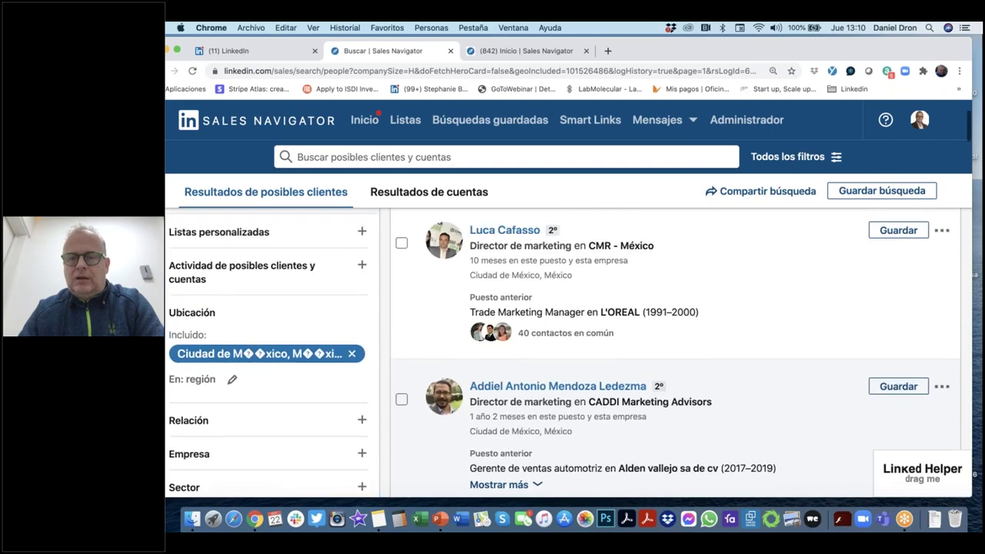
pyautogui.scroll(1, 637, 391)
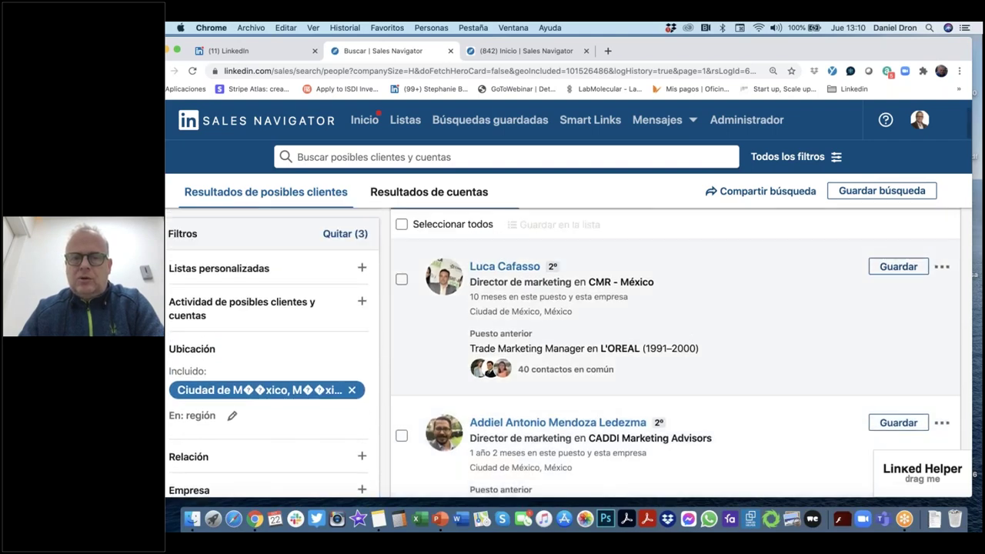